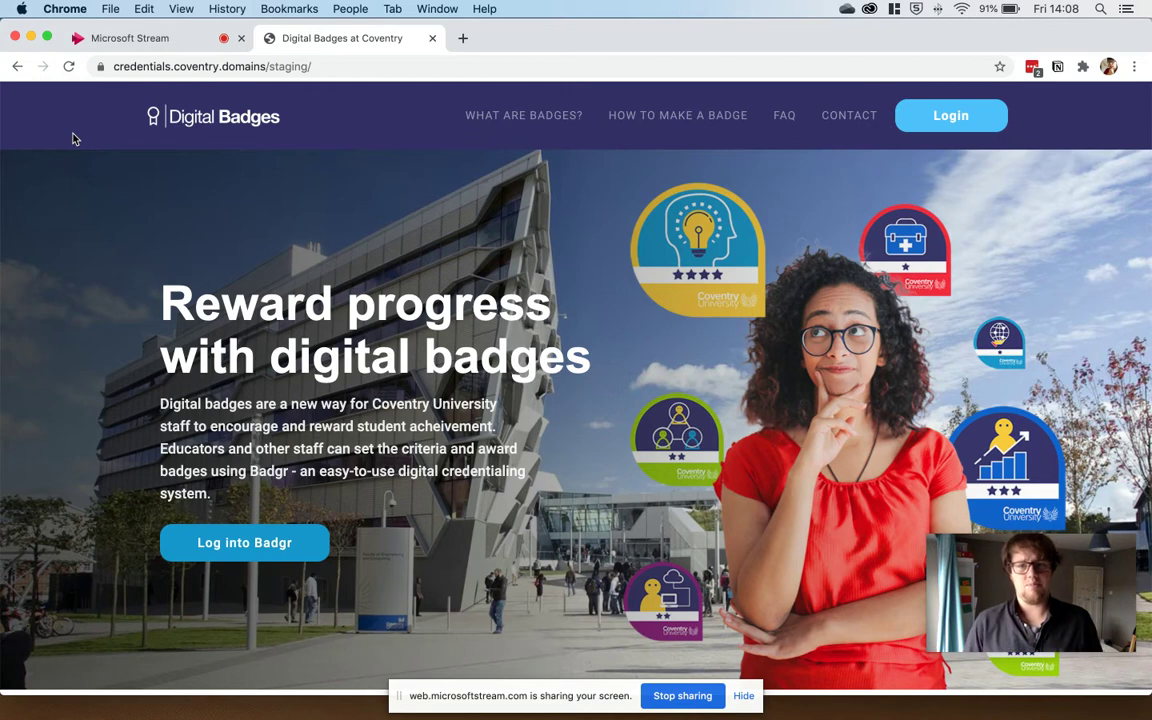
# Log into Badgr from the Digital Badges site and start creating a new issuer
pyautogui.click(267, 549)
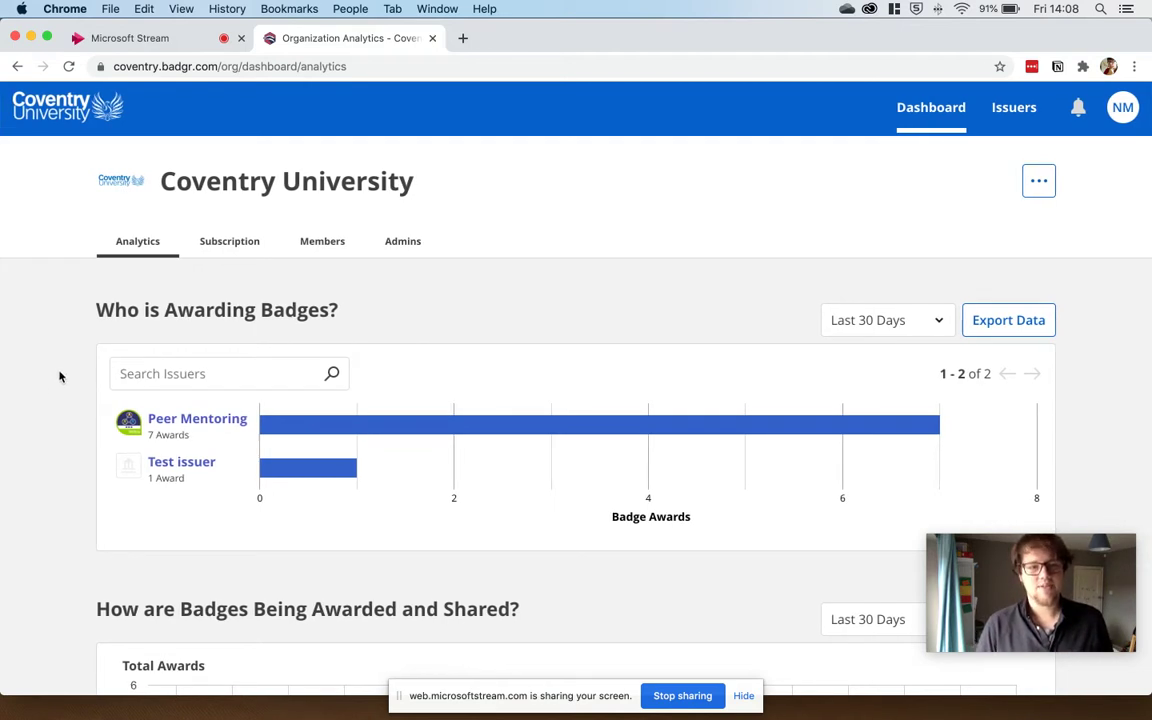
pyautogui.scroll(1, 717, 239)
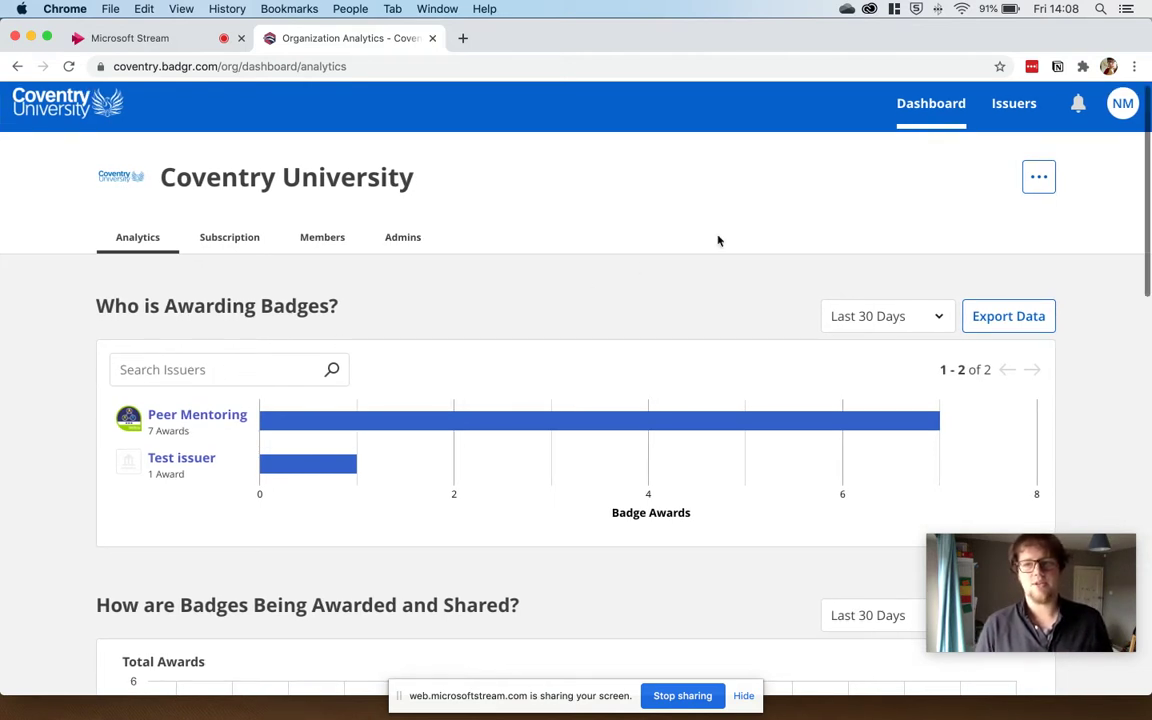
pyautogui.click(1014, 111)
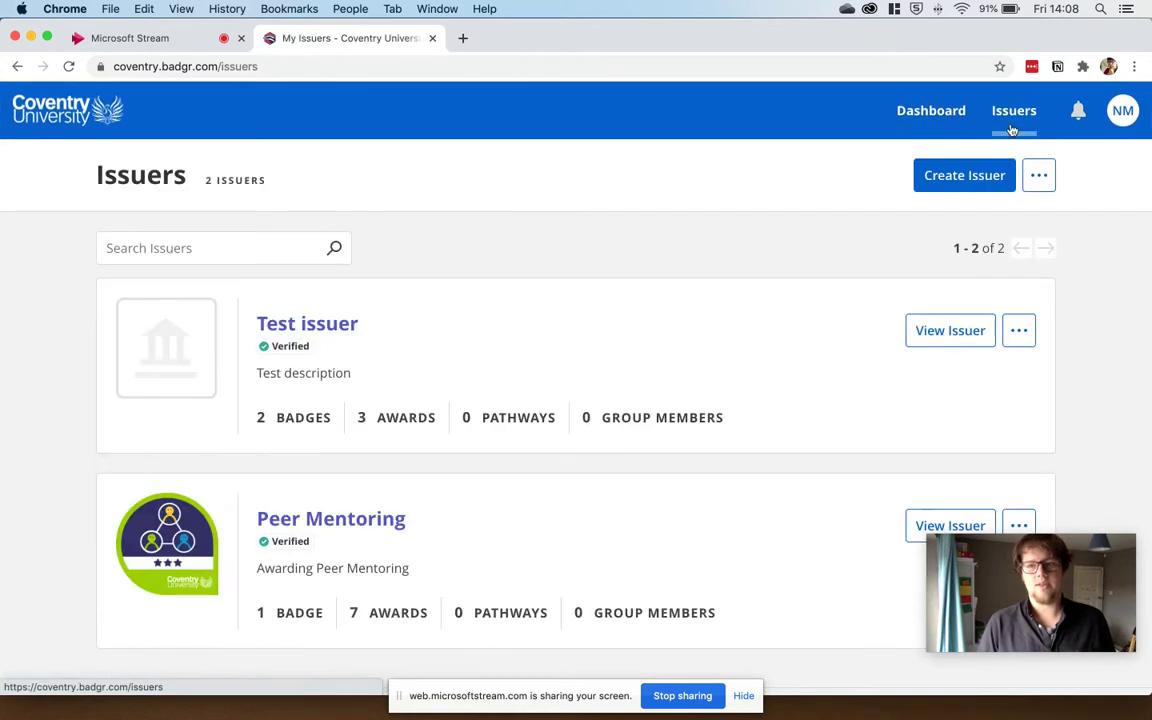
pyautogui.scroll(-1, 600, 330)
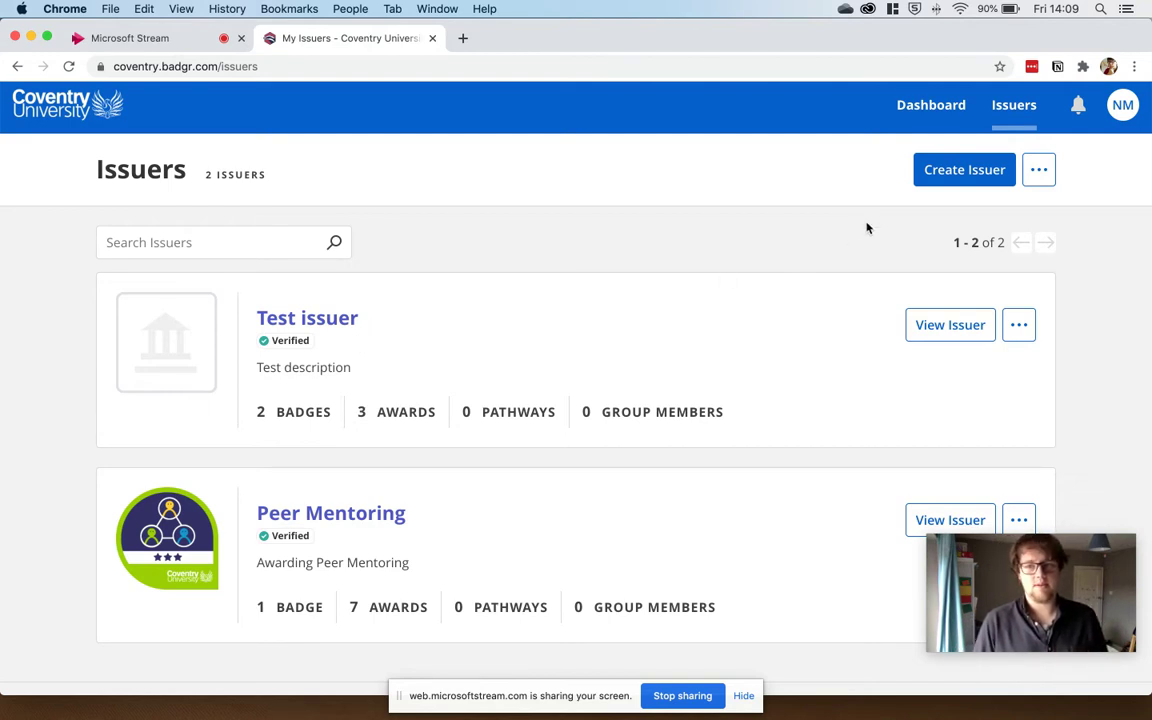
pyautogui.click(951, 170)
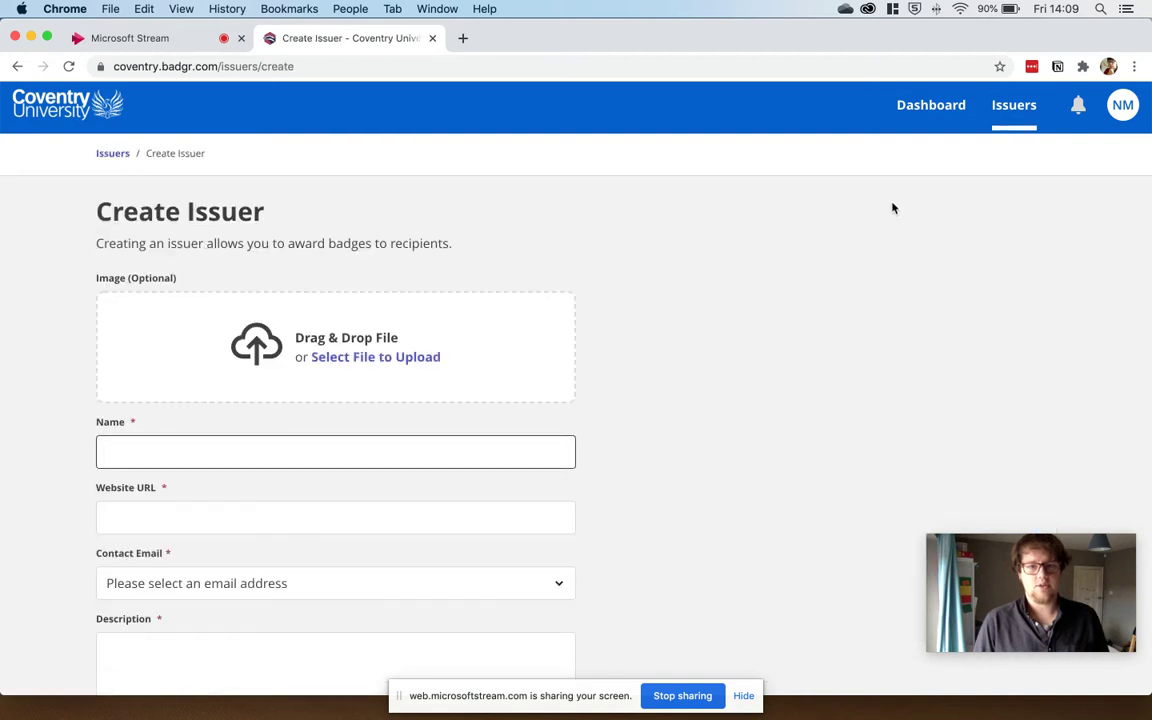
# Upload Lab Badge.png from the Desktop as the issuer's image
pyautogui.scroll(-2, 514, 406)
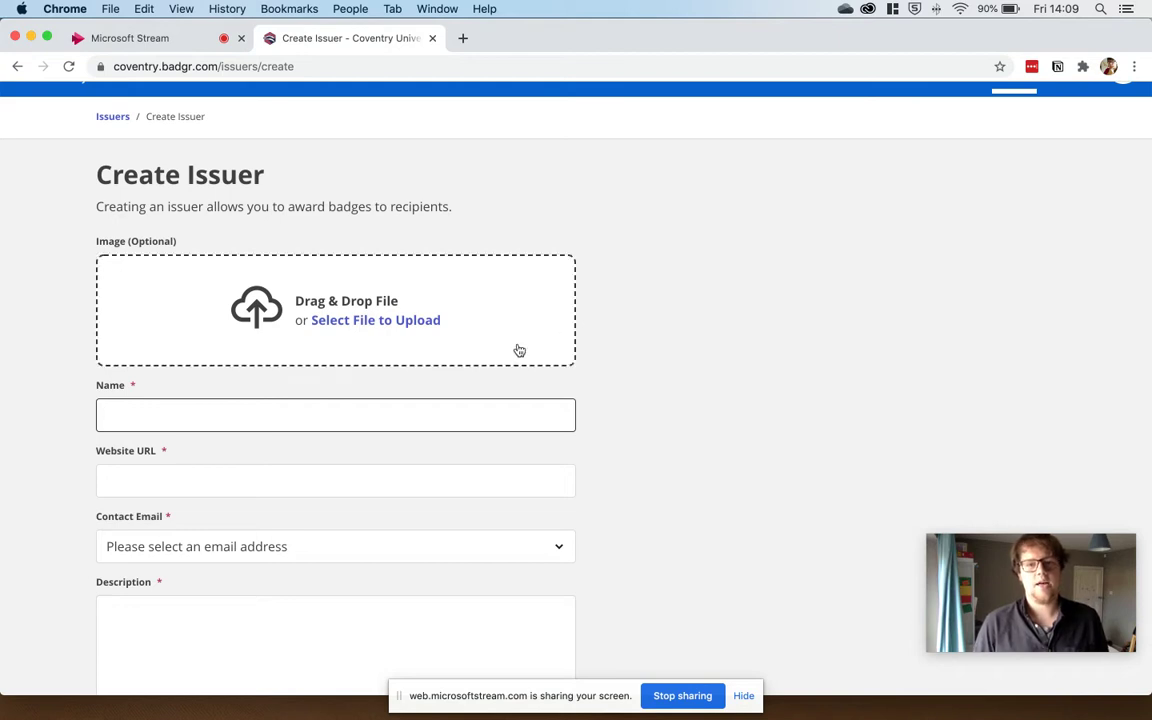
pyautogui.click(389, 326)
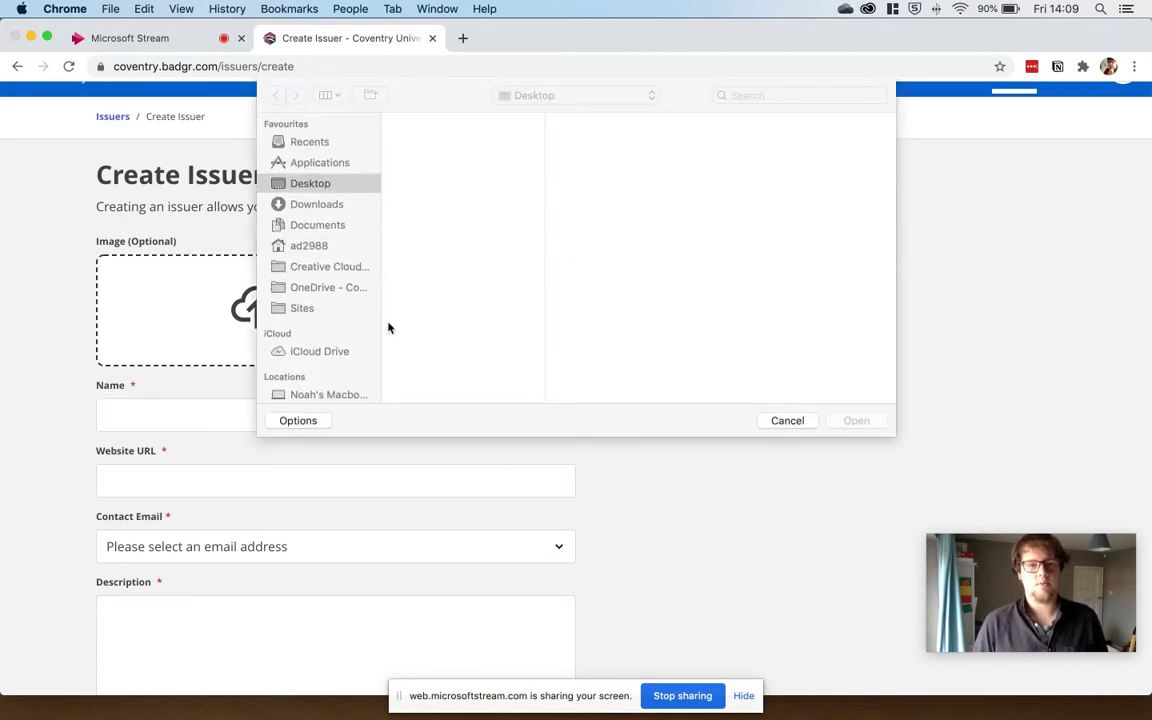
pyautogui.click(415, 154)
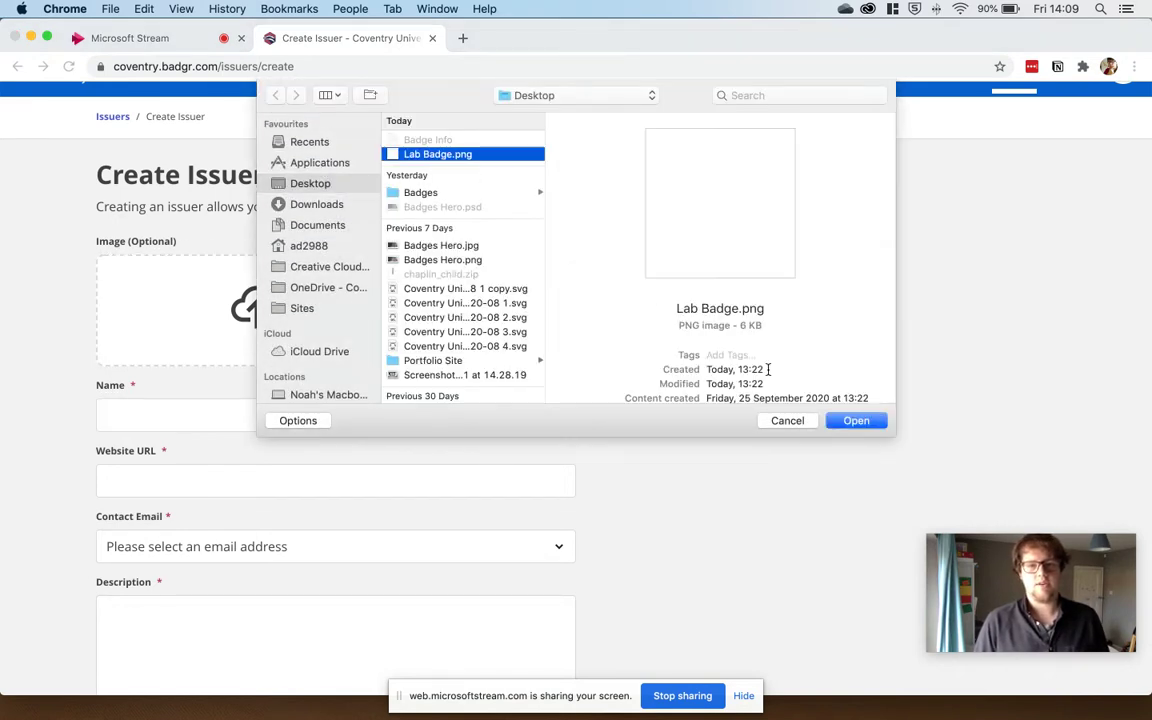
pyautogui.click(850, 420)
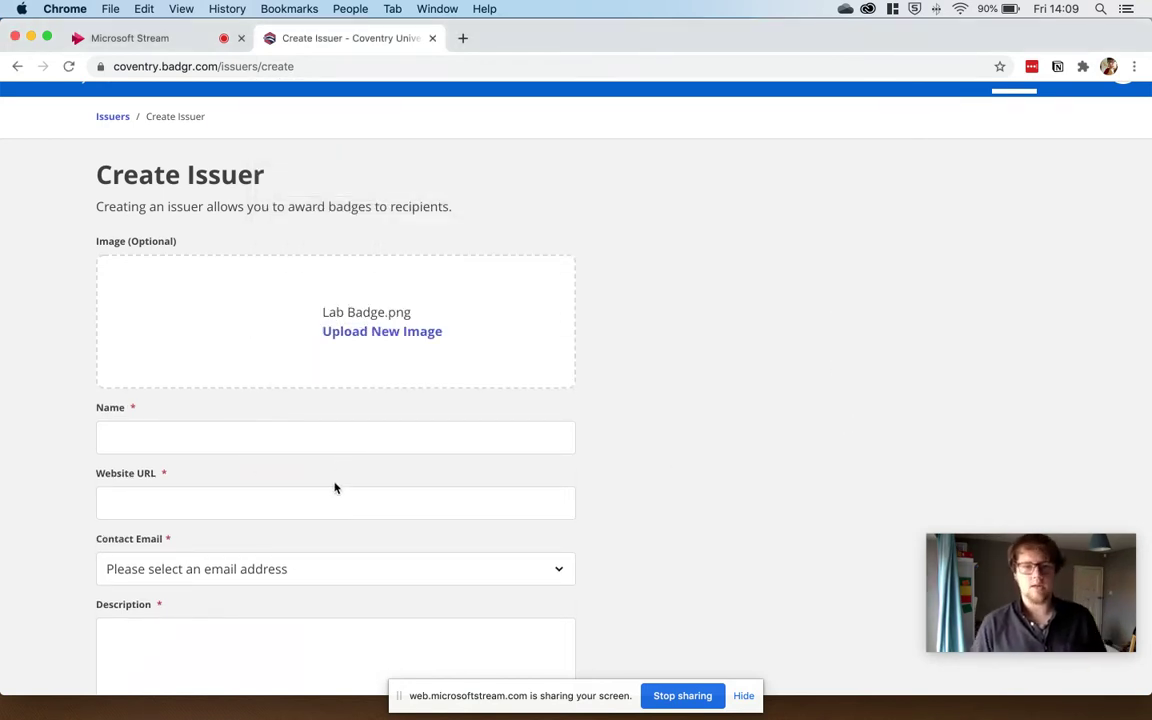
pyautogui.scroll(-1, 339, 480)
pyautogui.click(295, 397)
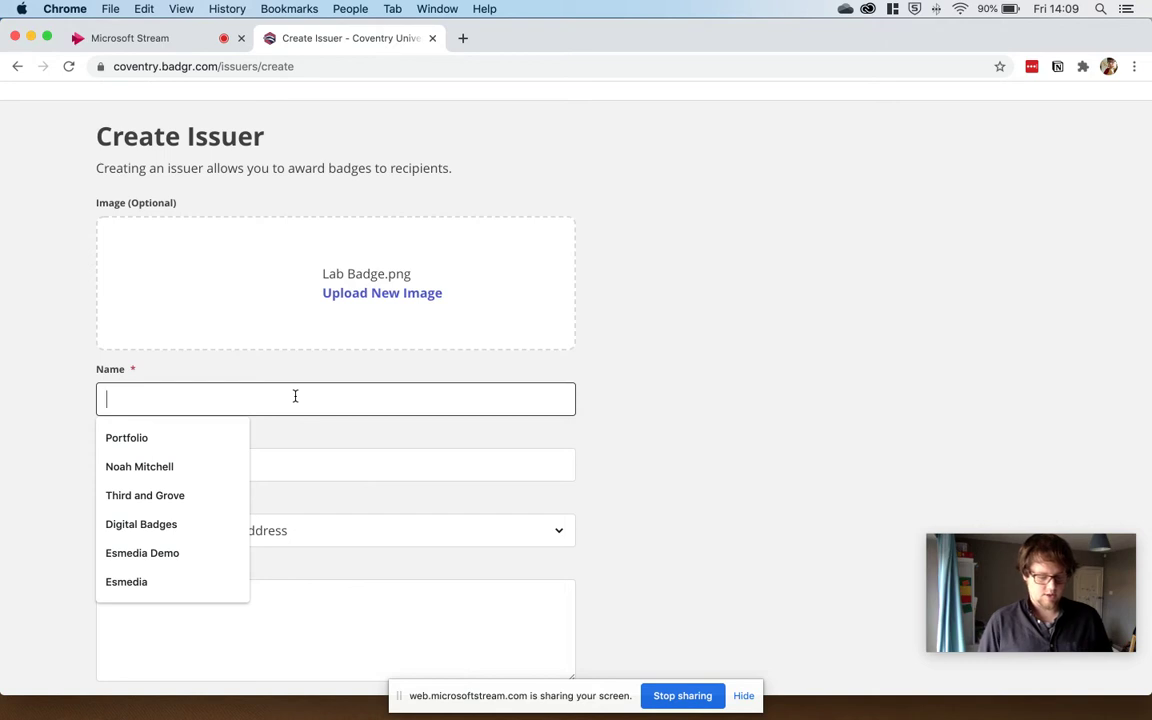
pyautogui.write('Disruptive Media Learning Lab')
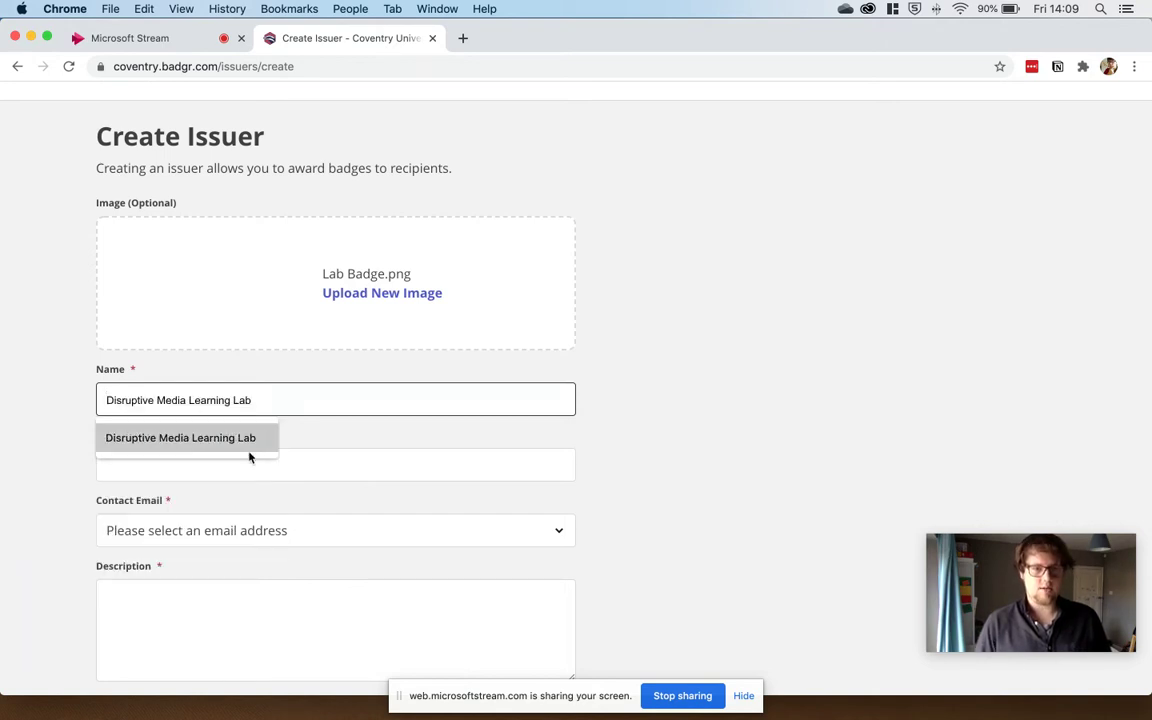
pyautogui.click(245, 443)
pyautogui.click(270, 464)
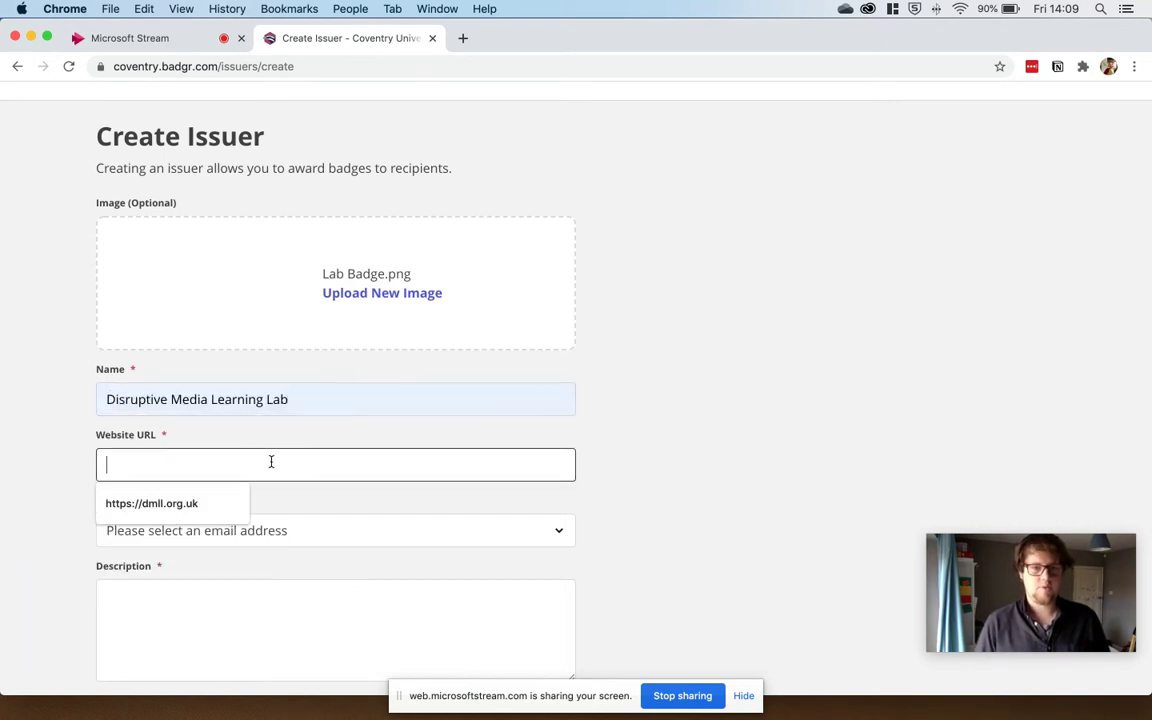
pyautogui.click(170, 503)
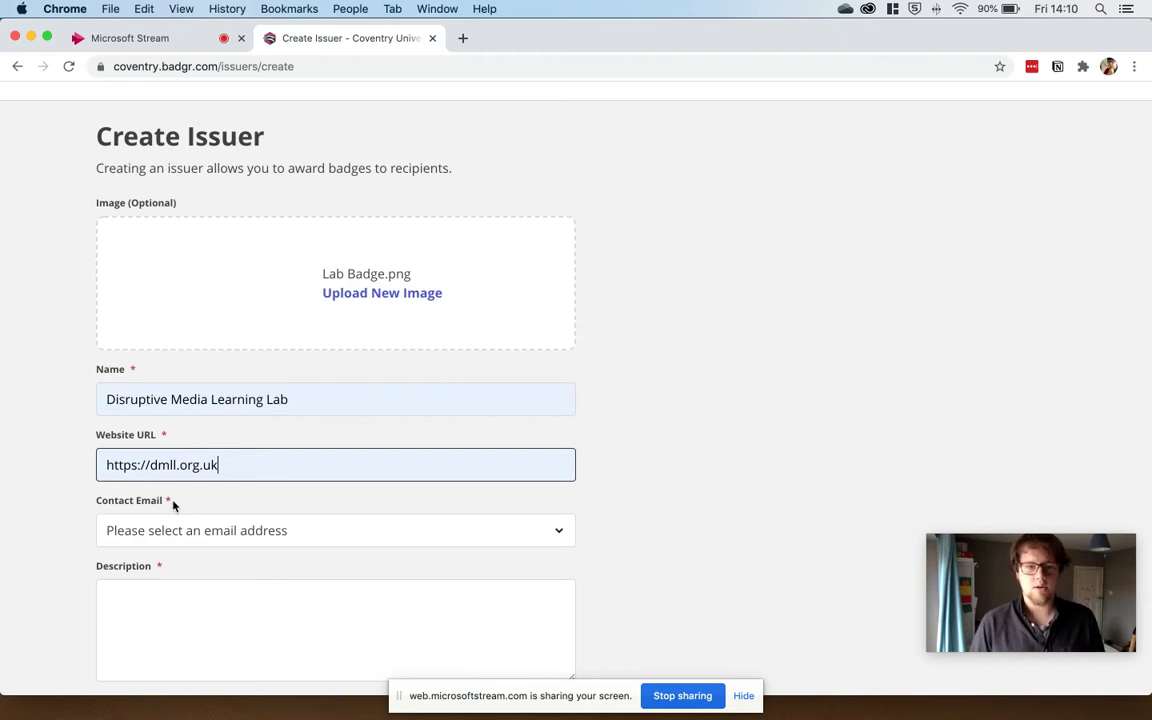
# Copy the Disruptive Media Learning Lab paragraph from the Badge Info note in TextEdit into the issuer's description
pyautogui.scroll(-3, 174, 505)
pyautogui.click(236, 458)
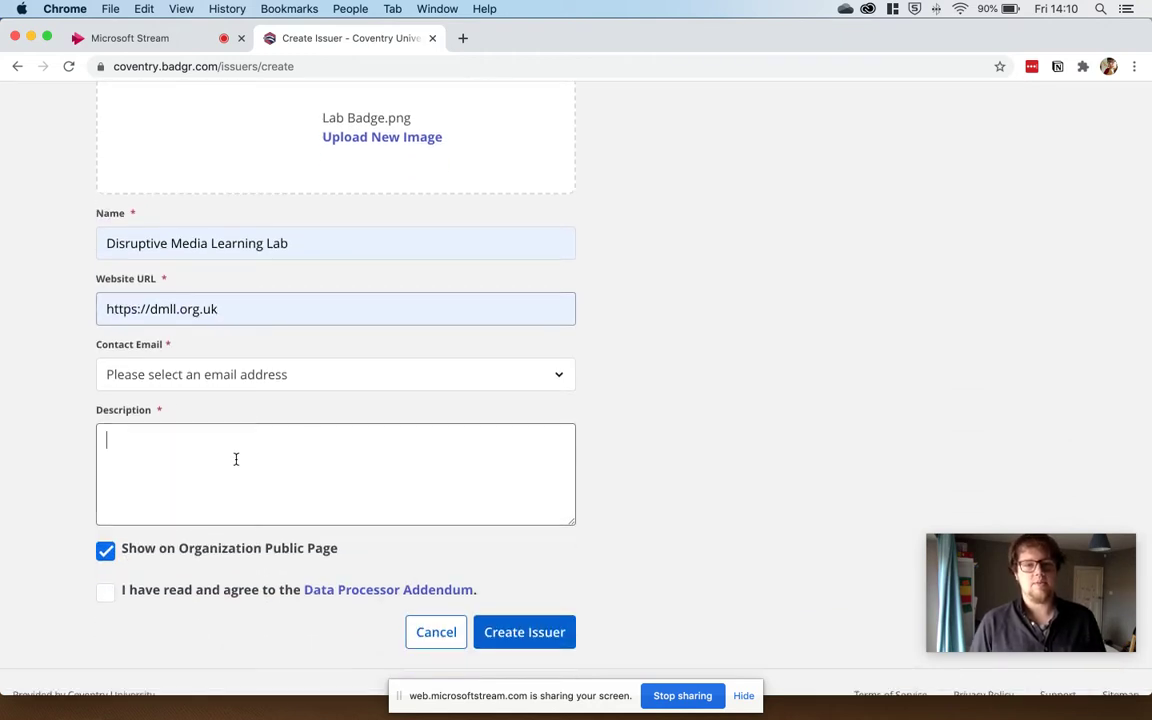
pyautogui.press('super+Tab')
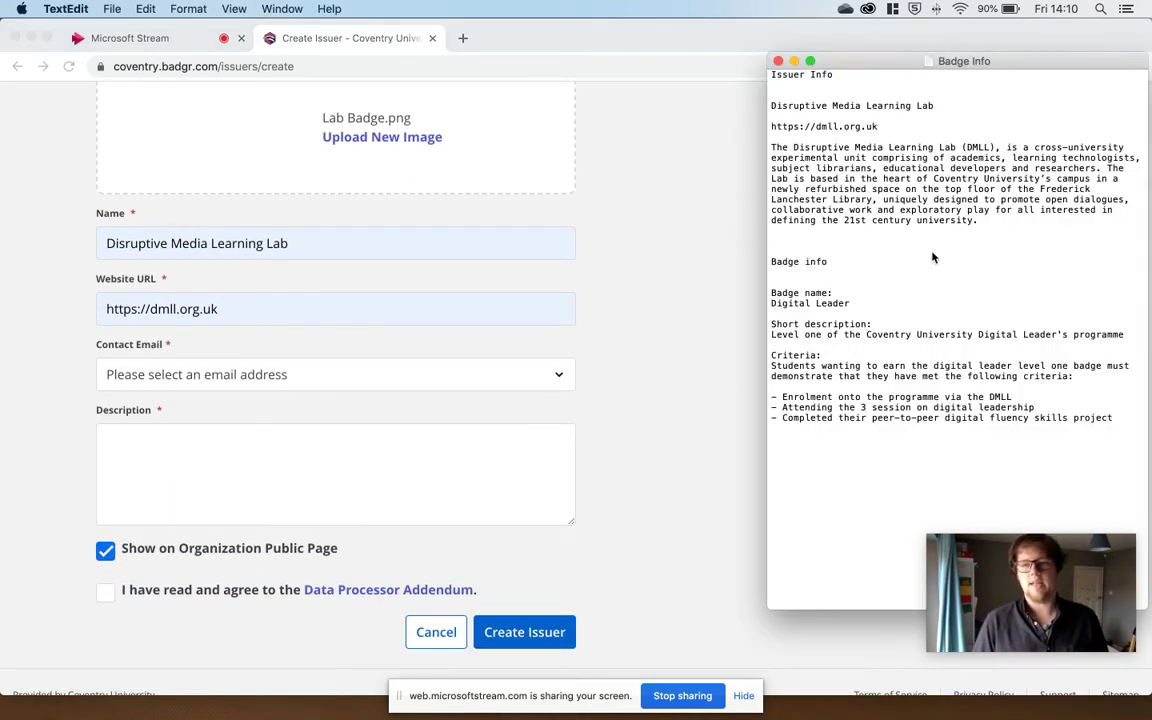
pyautogui.moveTo(980, 221); pyautogui.dragTo(766, 155)
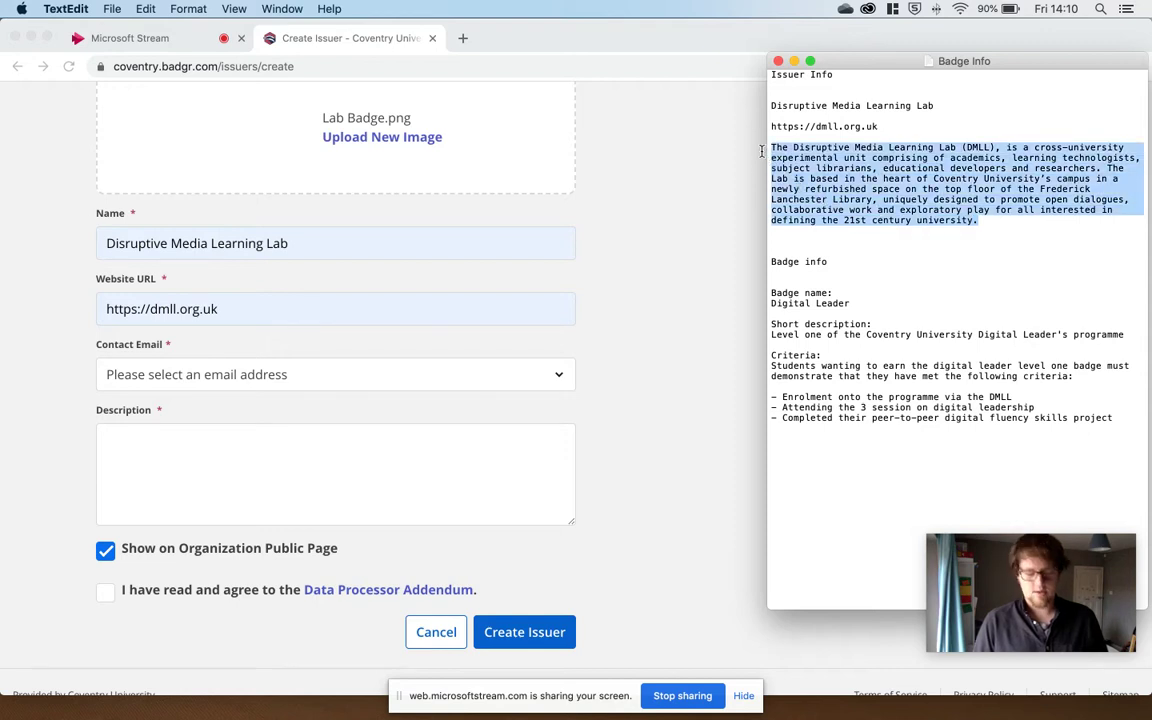
pyautogui.press('super+Tab')
pyautogui.press('super+v')
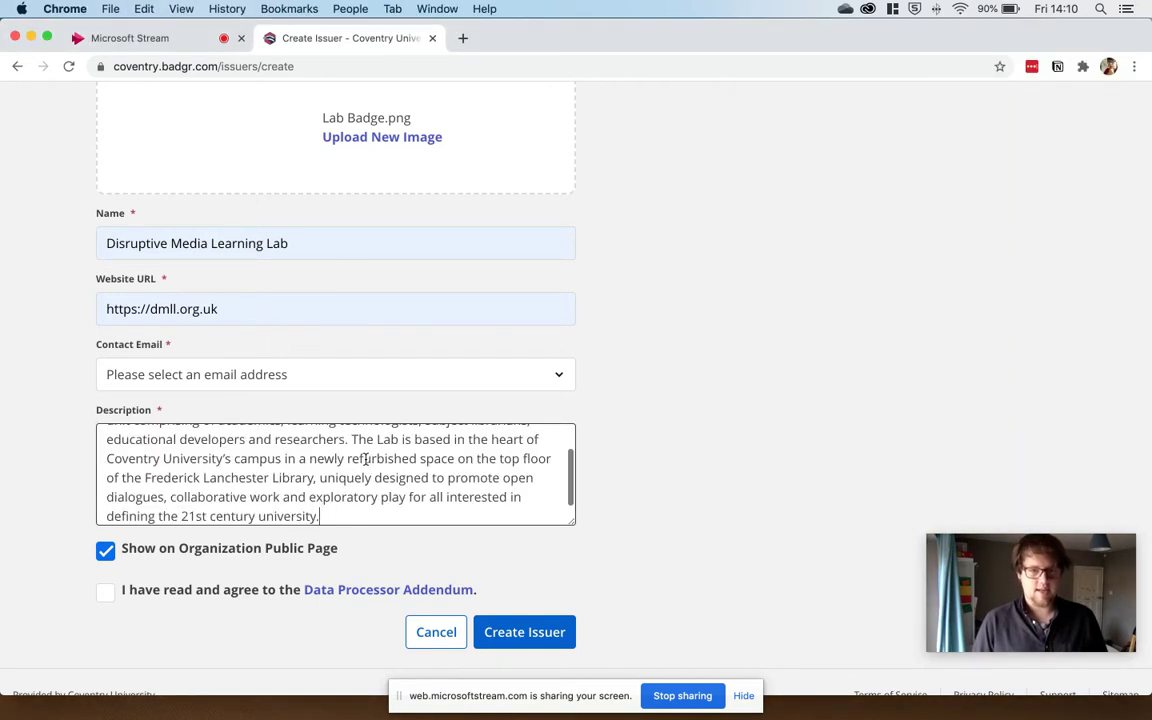
# Agree to the Data Processor Addendum and submit the new issuer form
pyautogui.scroll(-1, 330, 355)
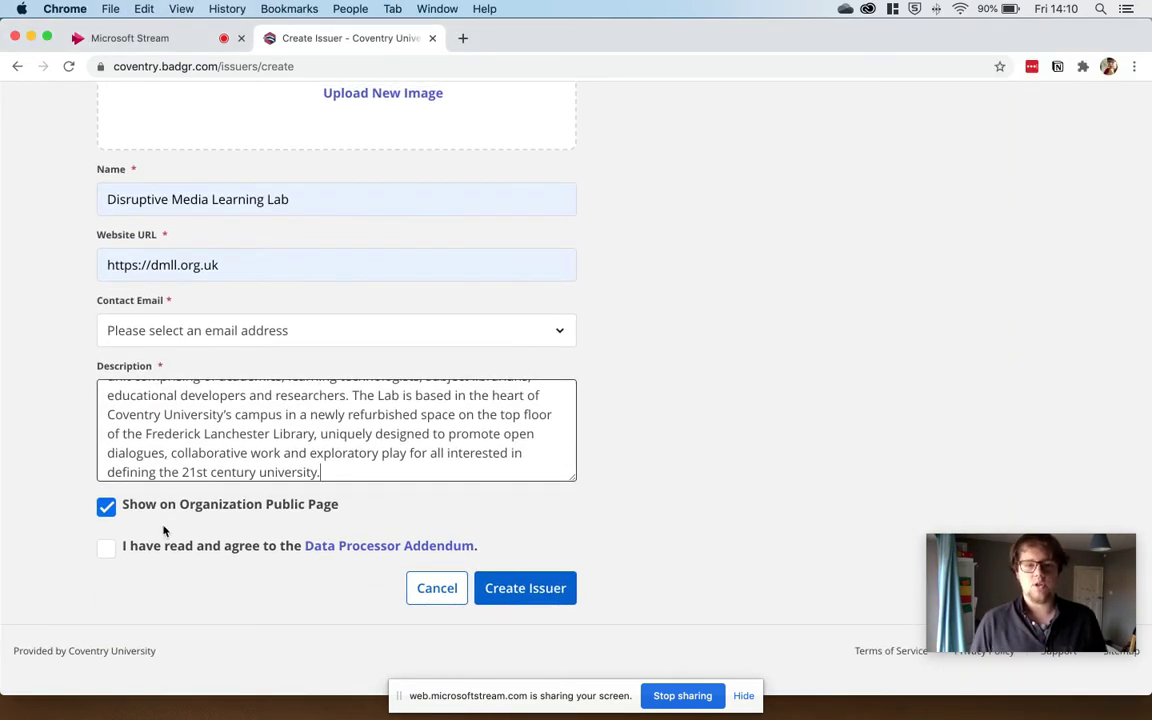
pyautogui.scroll(1, 211, 530)
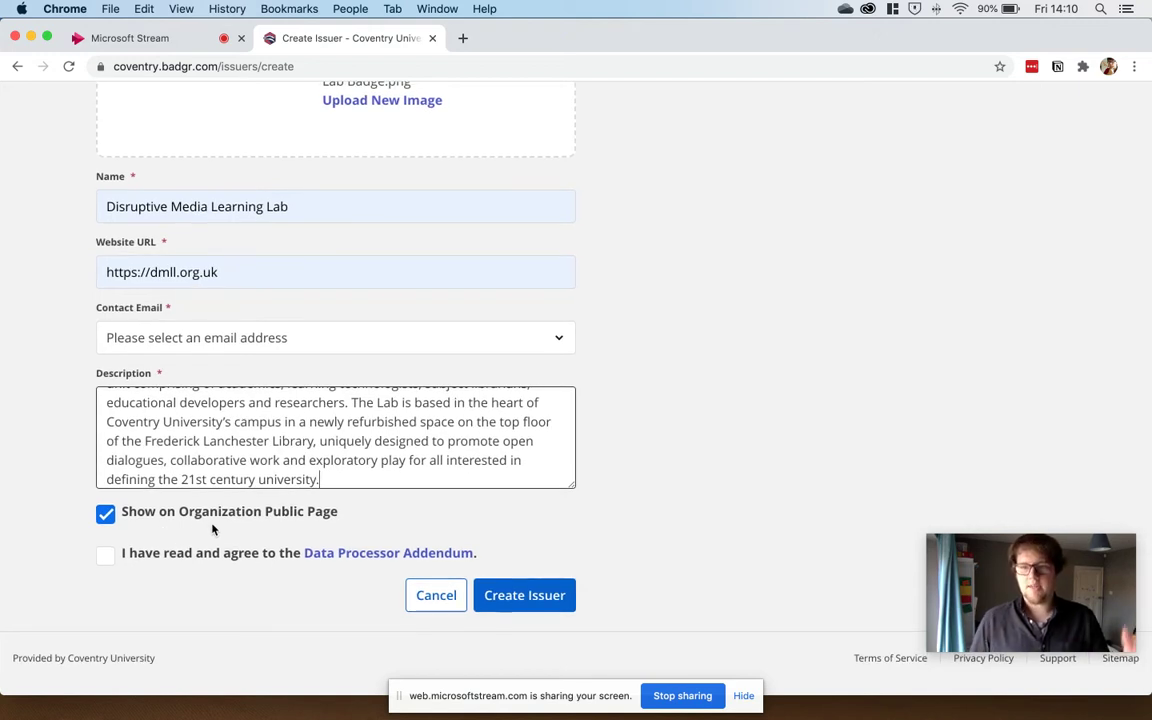
pyautogui.scroll(-1, 170, 545)
pyautogui.click(122, 557)
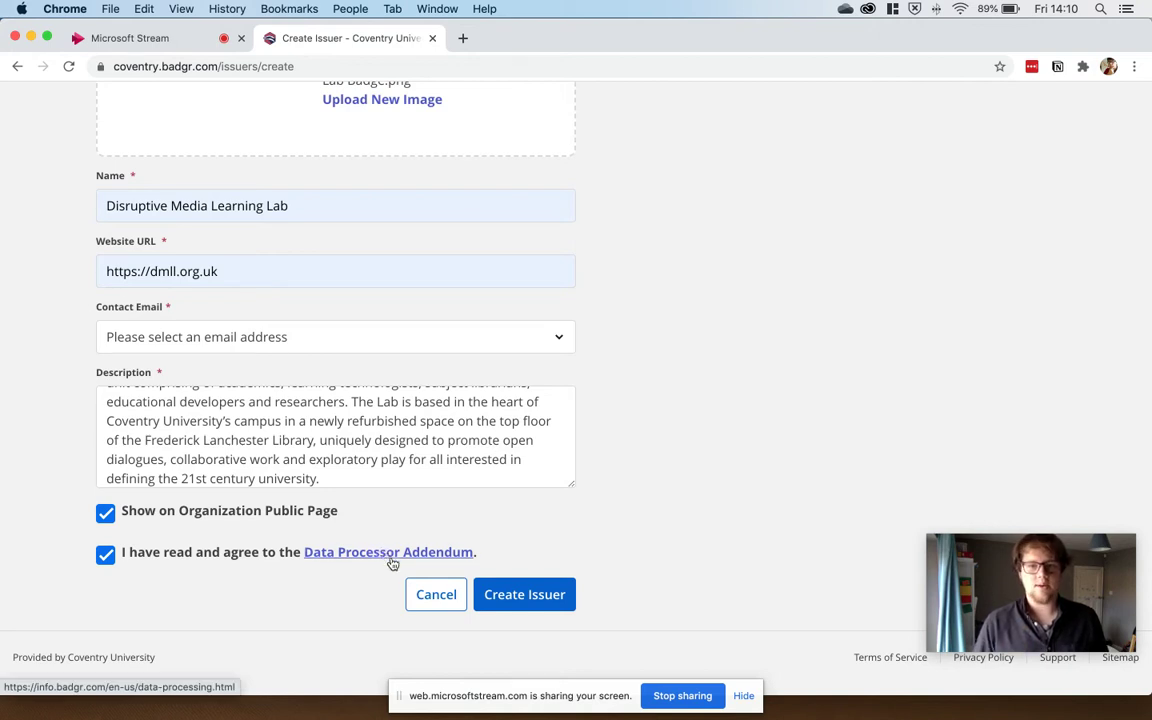
pyautogui.click(510, 598)
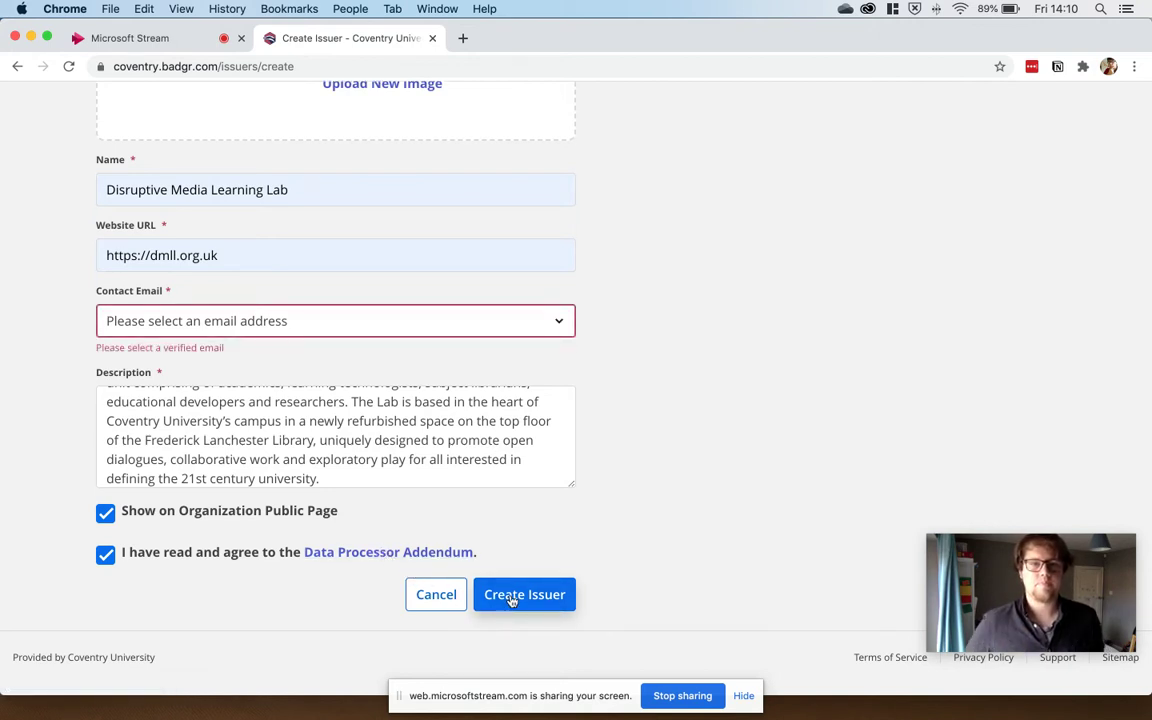
# Select the account's email address as the contact email and create the issuer
pyautogui.click(461, 332)
pyautogui.click(432, 338)
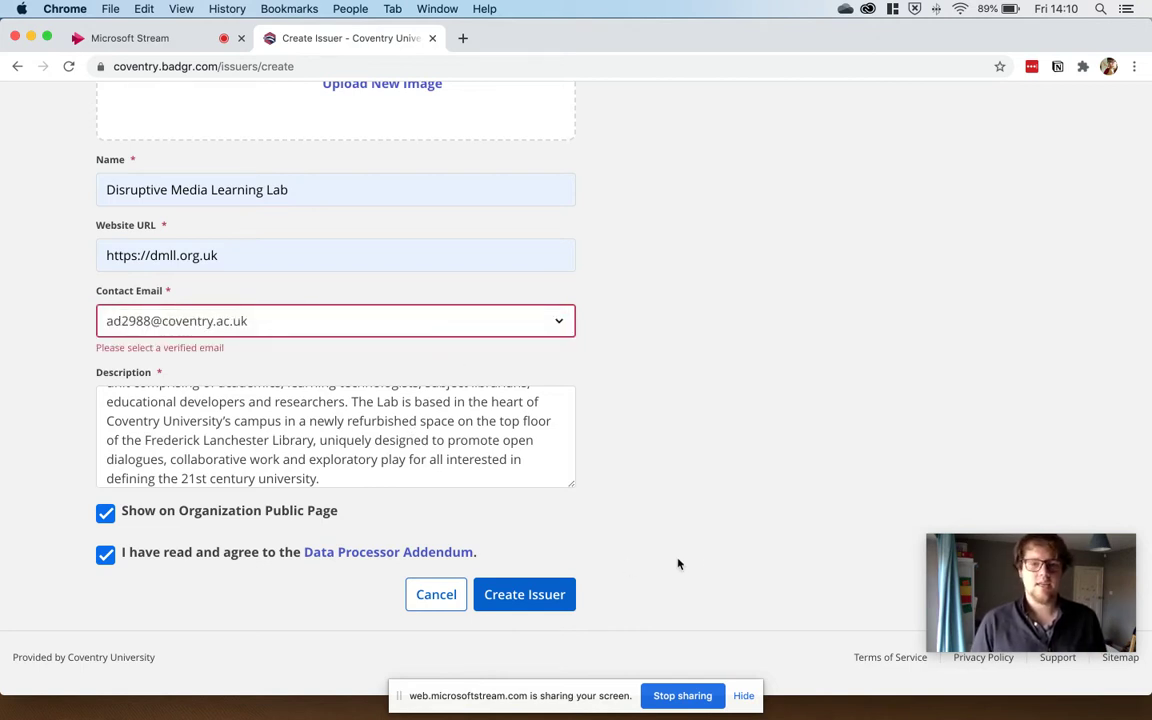
pyautogui.scroll(1, 616, 480)
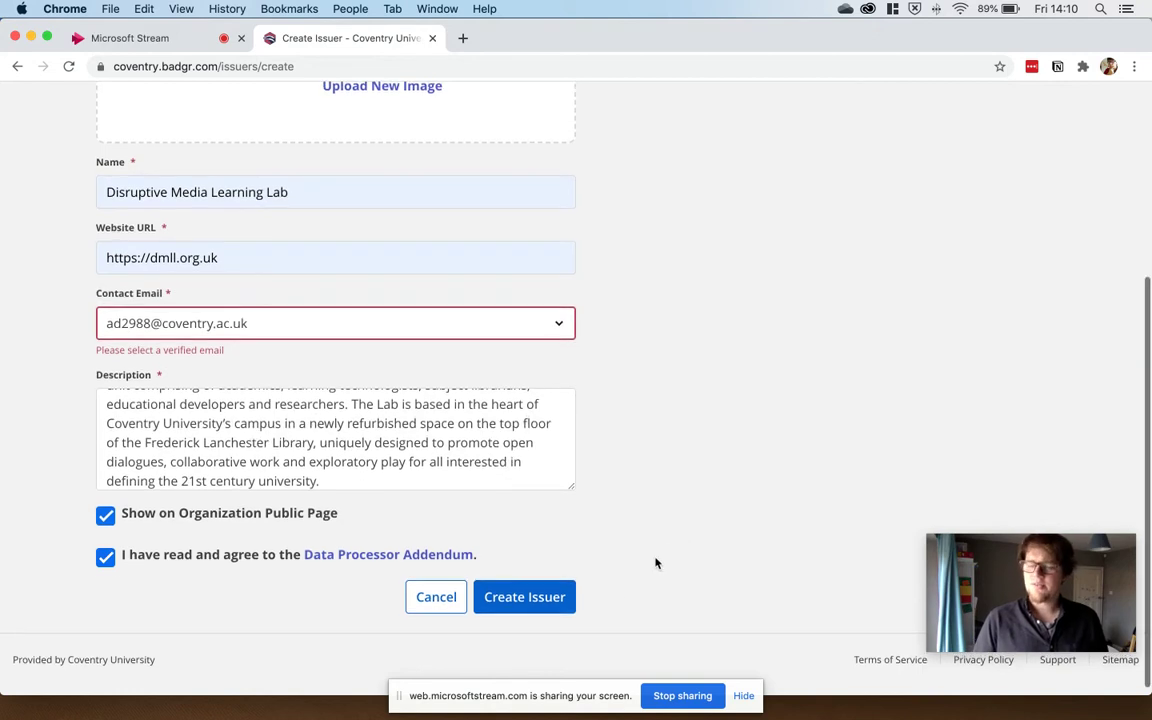
pyautogui.click(535, 605)
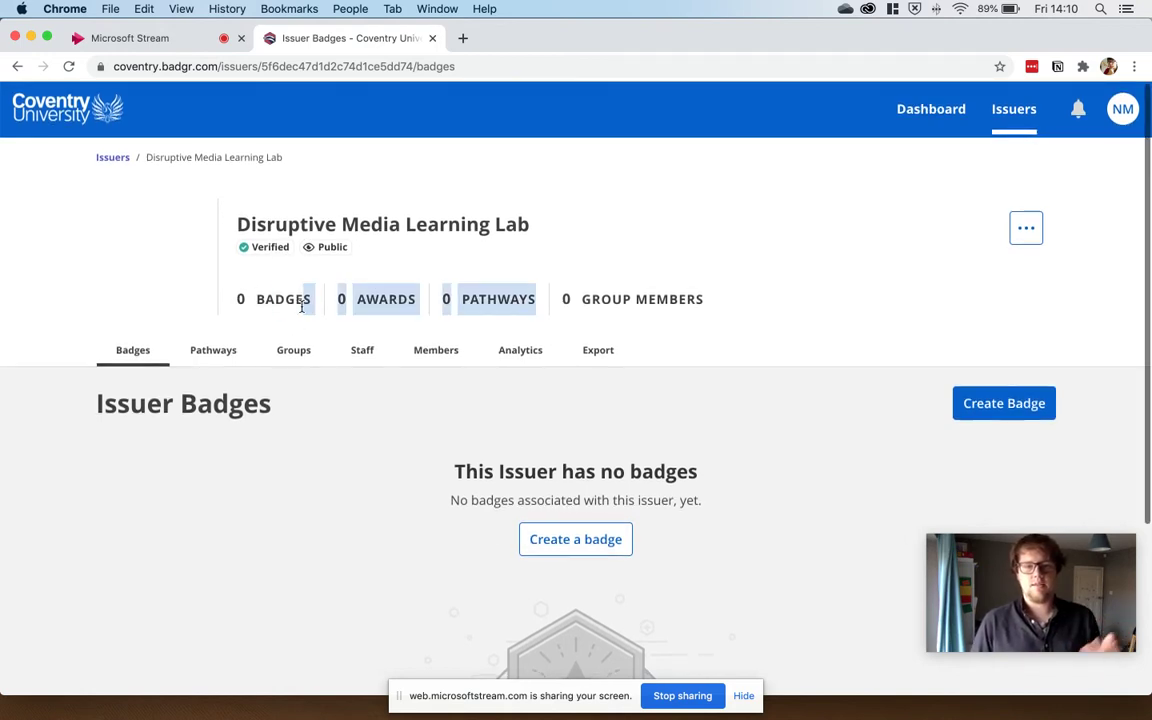
# Start creating a badge for the Disruptive Media Learning Lab issuer and bring up its general info fields
pyautogui.click(360, 314)
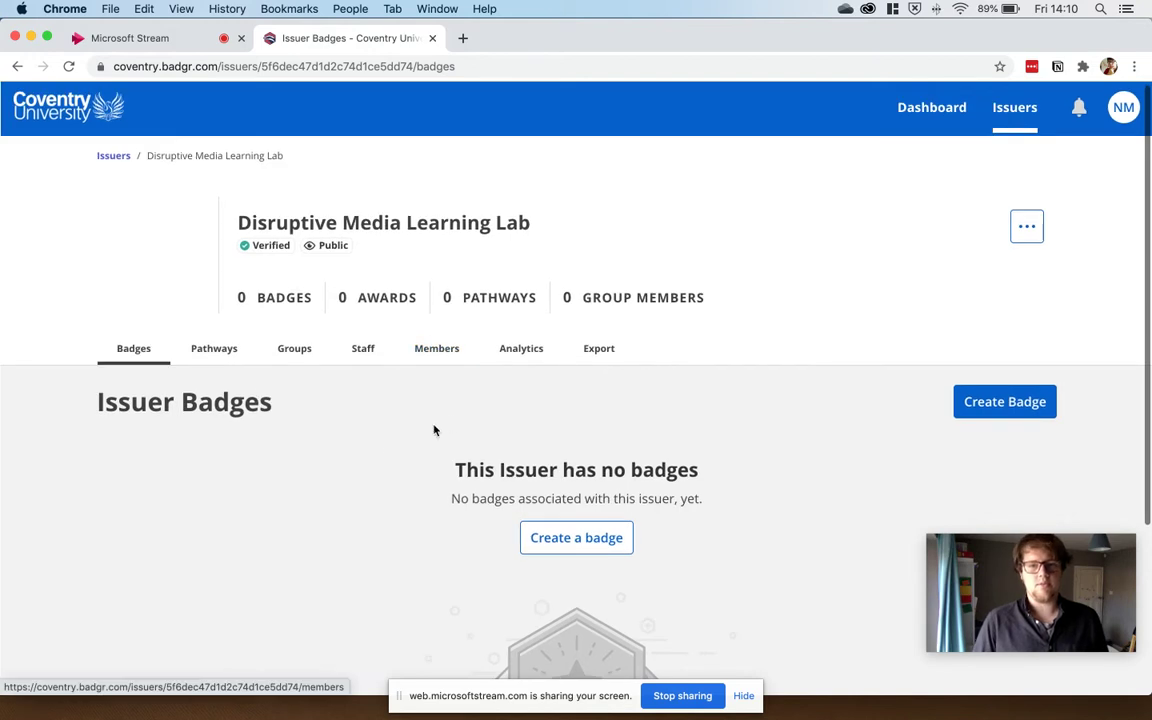
pyautogui.scroll(-3, 373, 455)
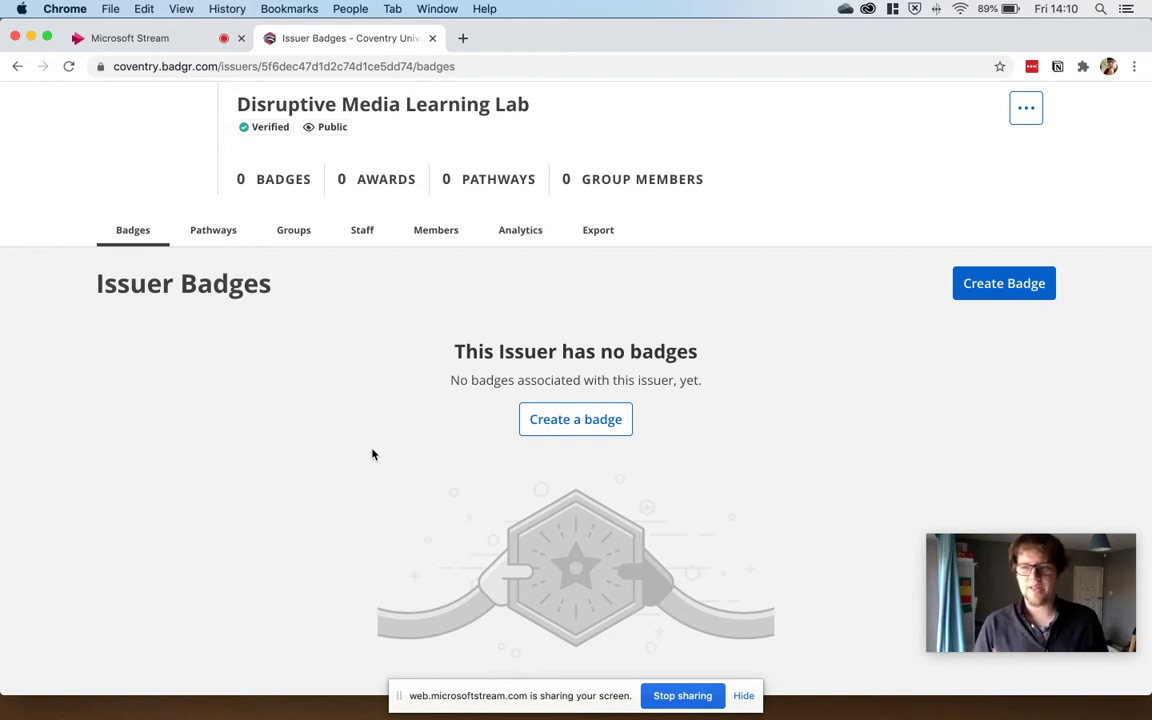
pyautogui.click(564, 420)
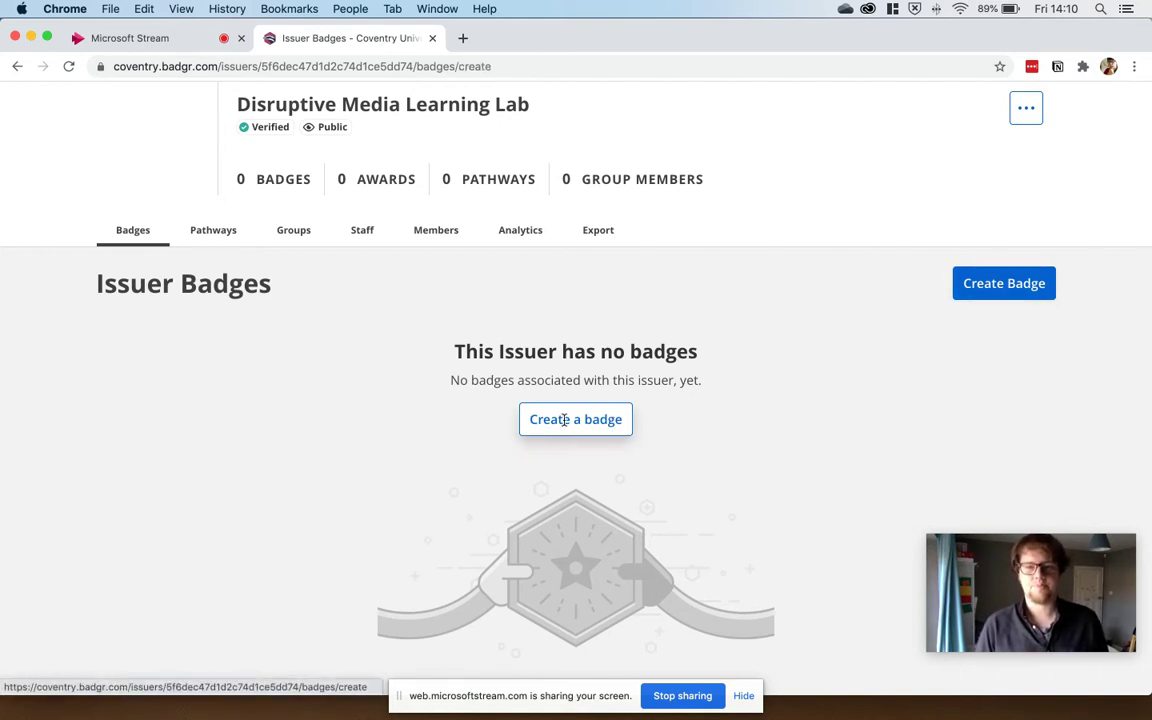
pyautogui.scroll(-1, 510, 463)
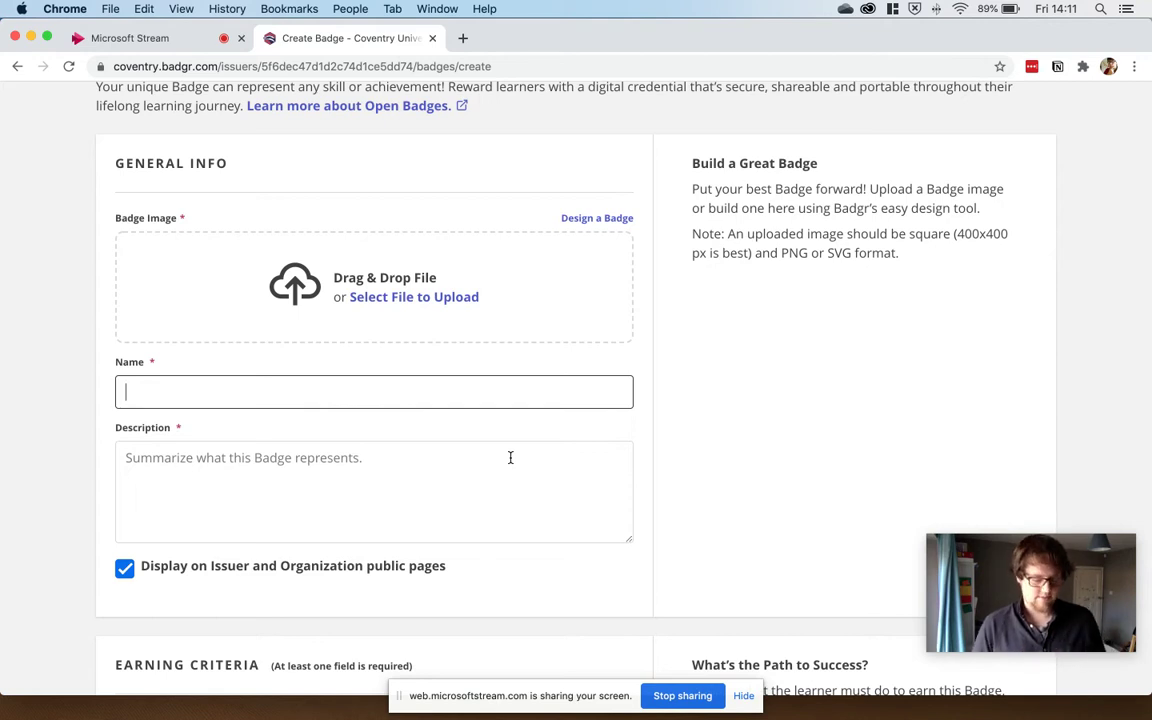
# Open credentials.coventry.domains/staging in a new browser tab and examine the badge categories in the "What are digital badges?" section
pyautogui.press('super+t')
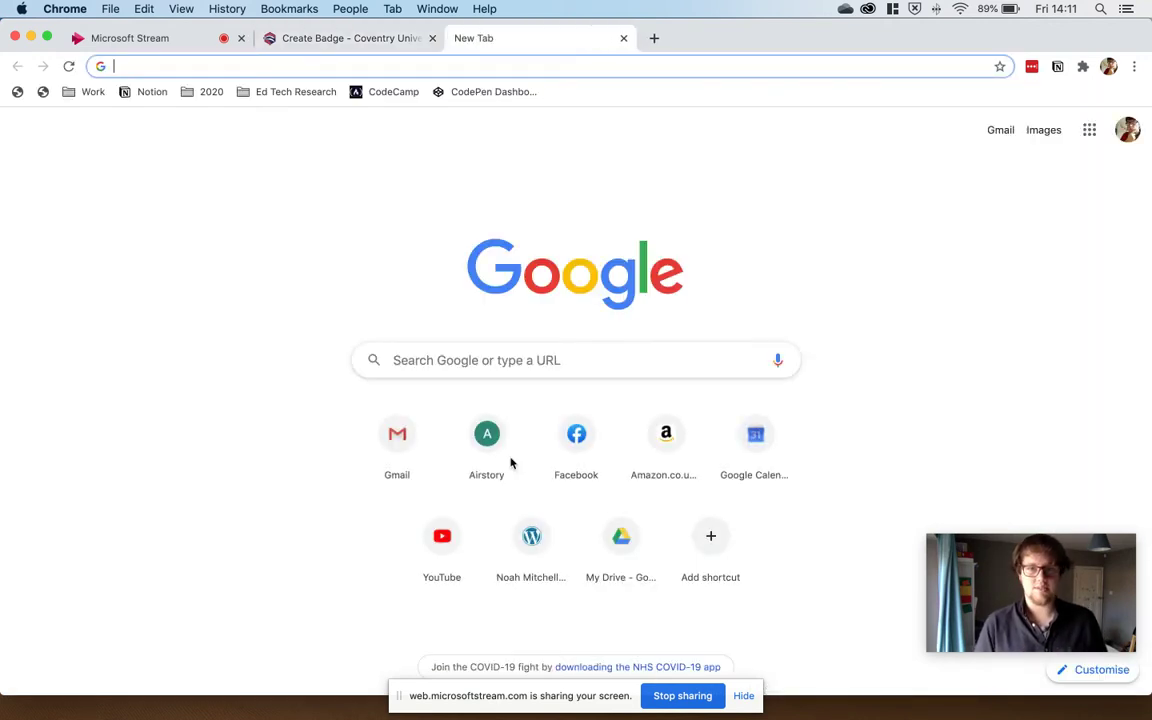
pyautogui.write('credentials.coventry.domains/staging')
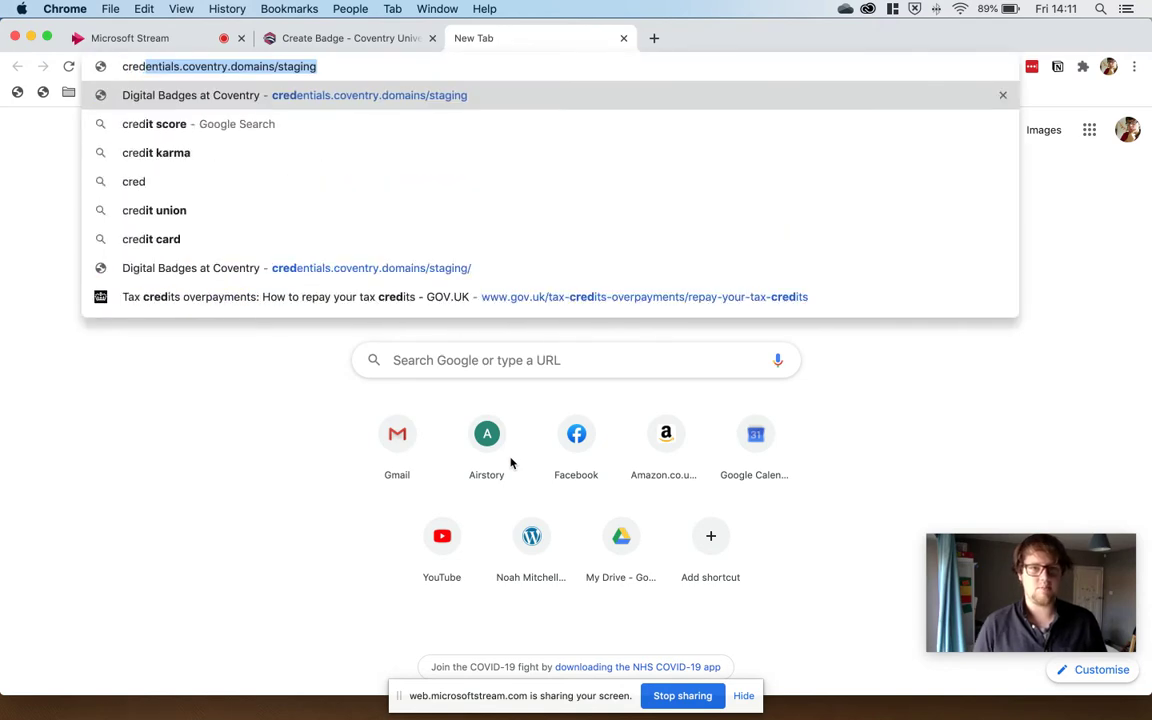
pyautogui.press('Return')
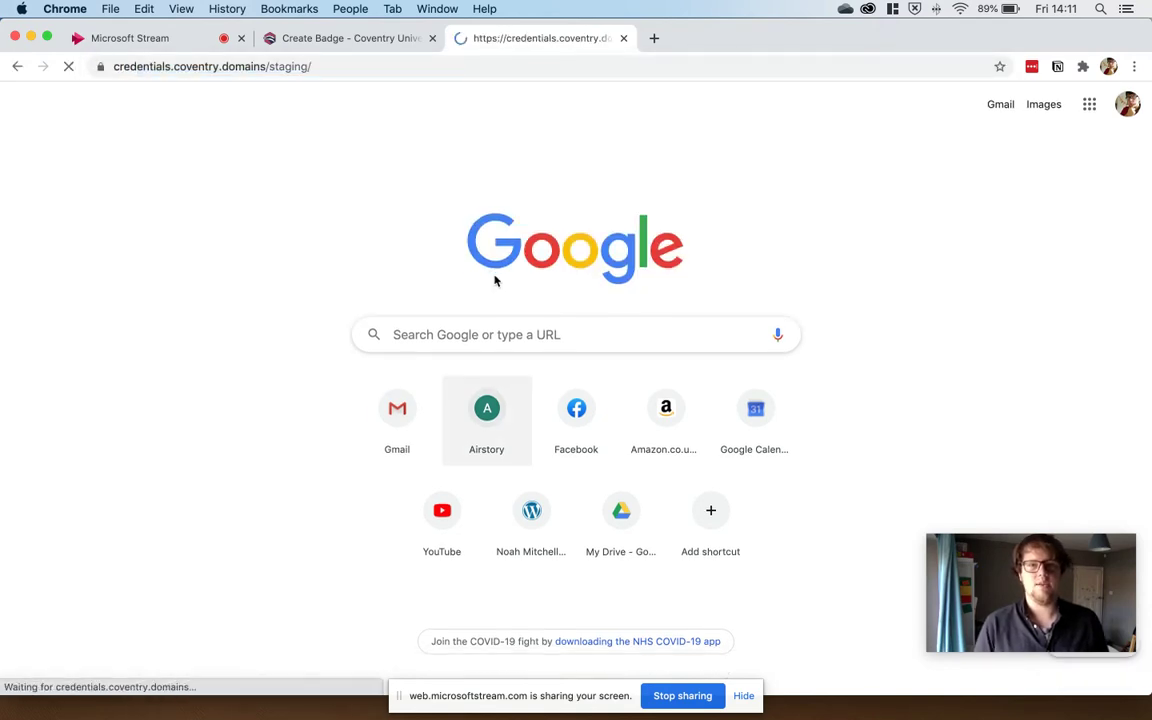
pyautogui.scroll(-10, 427, 357)
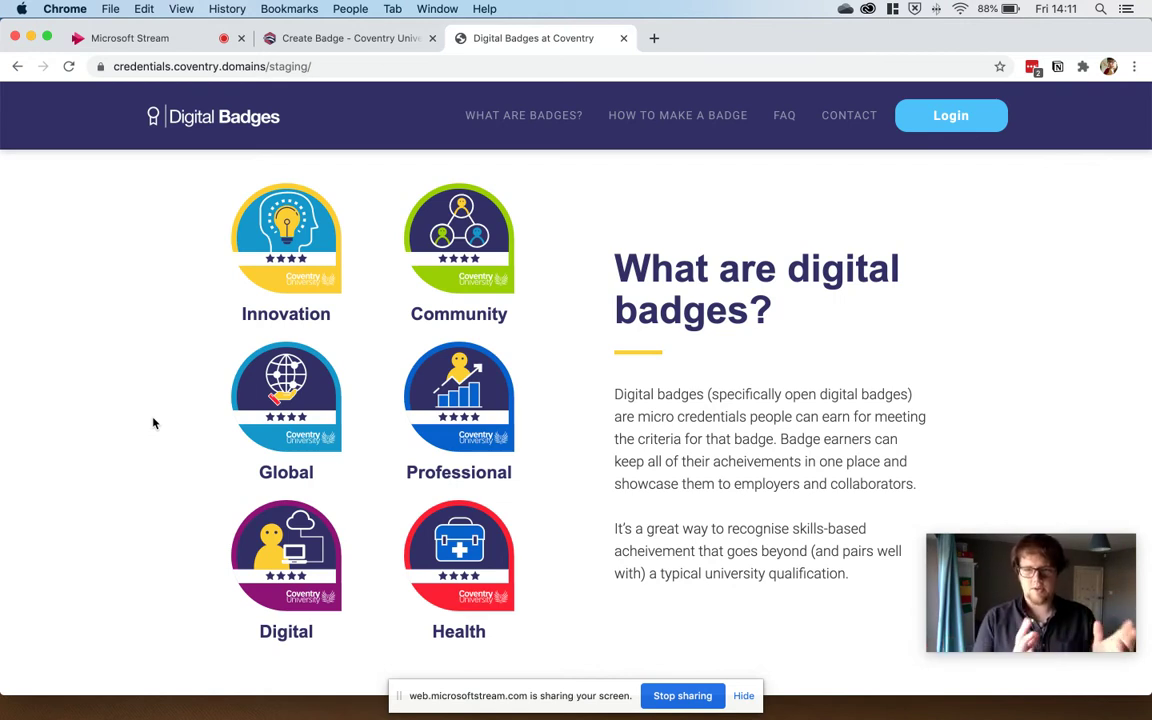
pyautogui.scroll(1, 211, 437)
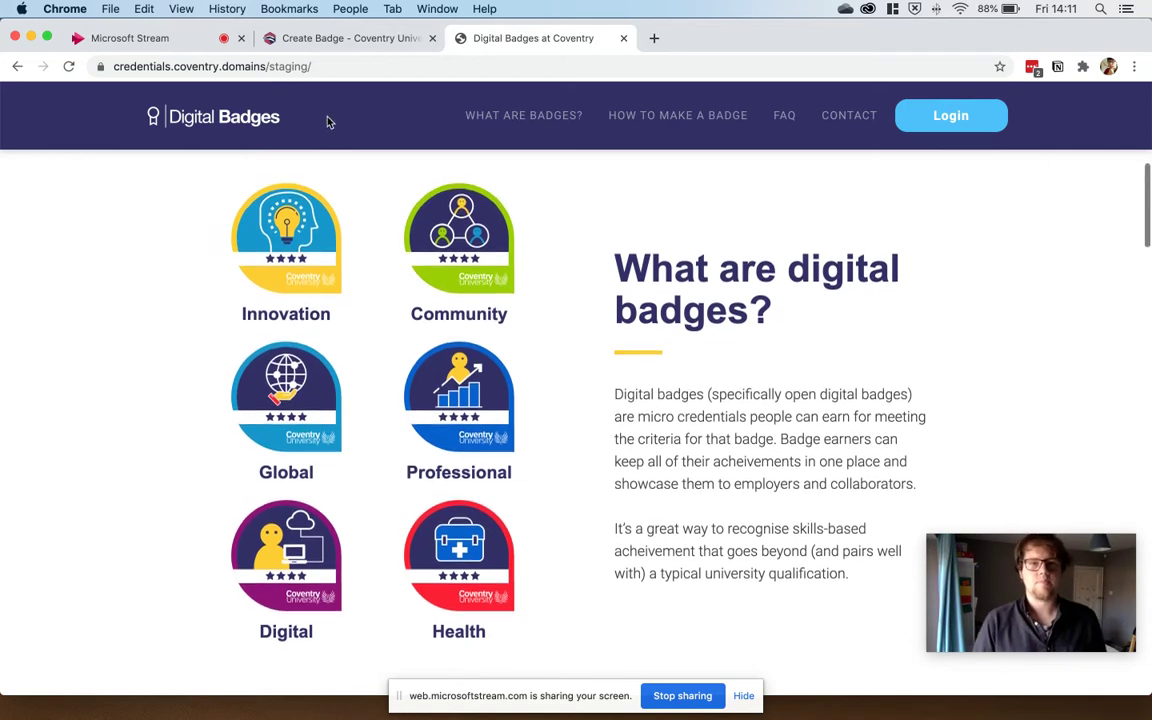
# Return to the Create Badge page and upload "Coventry University DMLL Digital Badges_400 x 400_09.09.2020-08 1 copy.svg" from the Desktop as the badge image
pyautogui.click(307, 40)
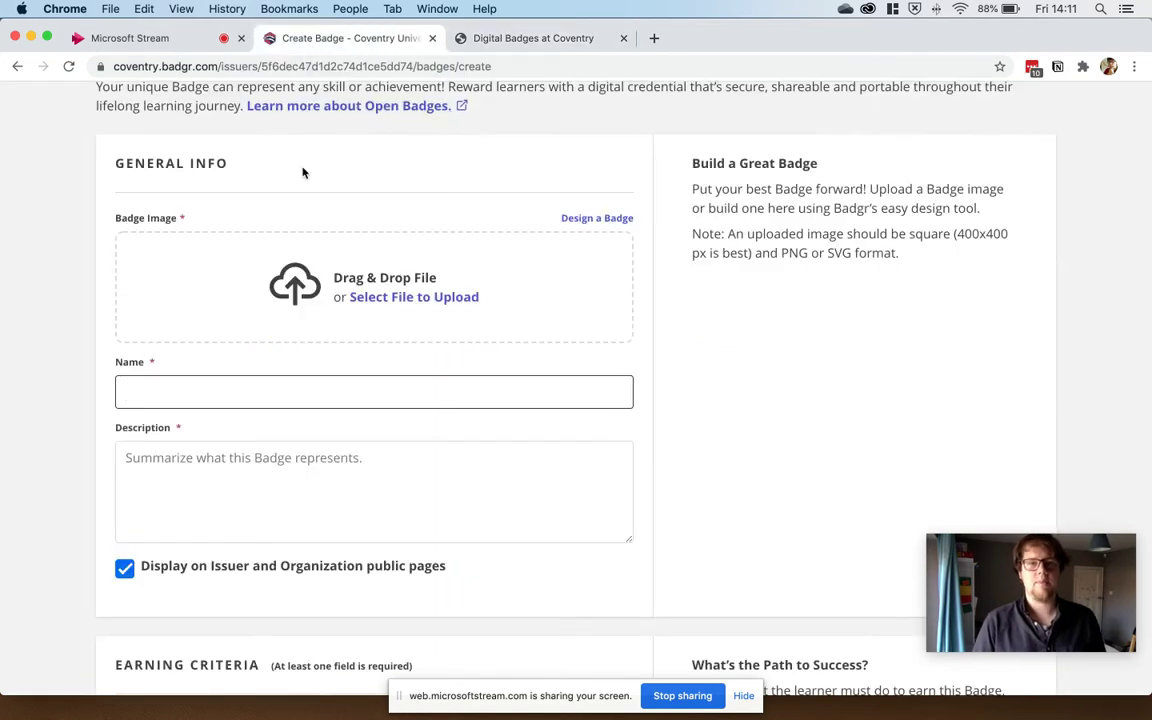
pyautogui.click(406, 307)
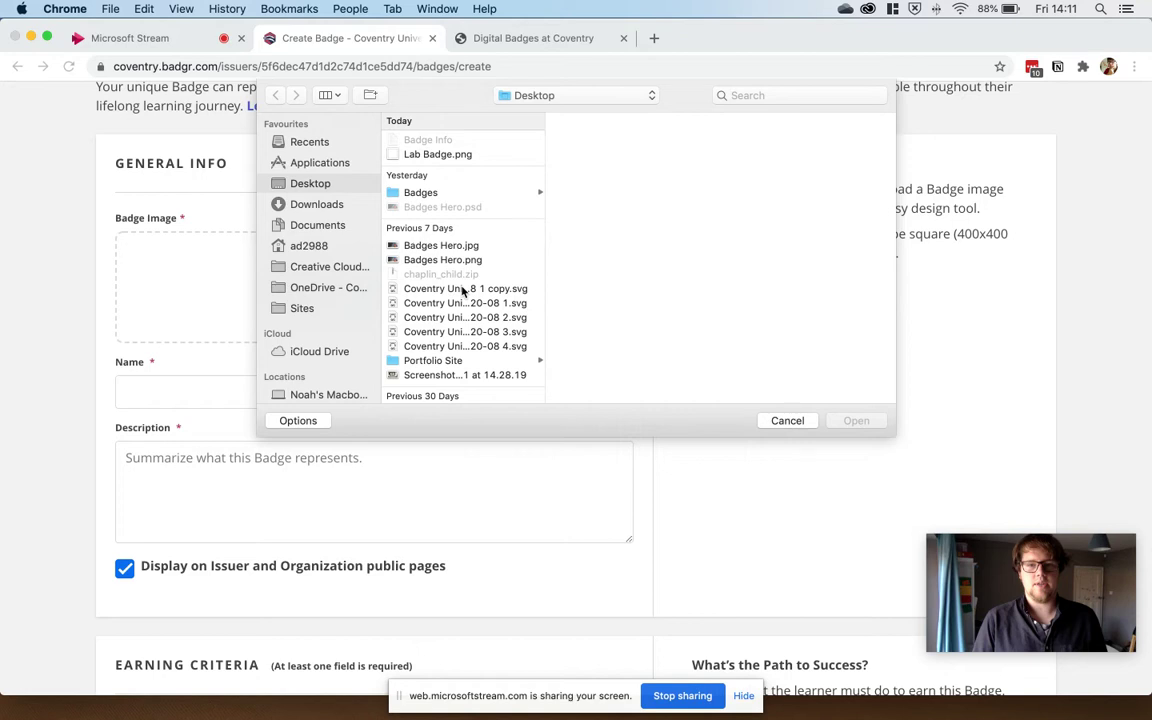
pyautogui.click(465, 290)
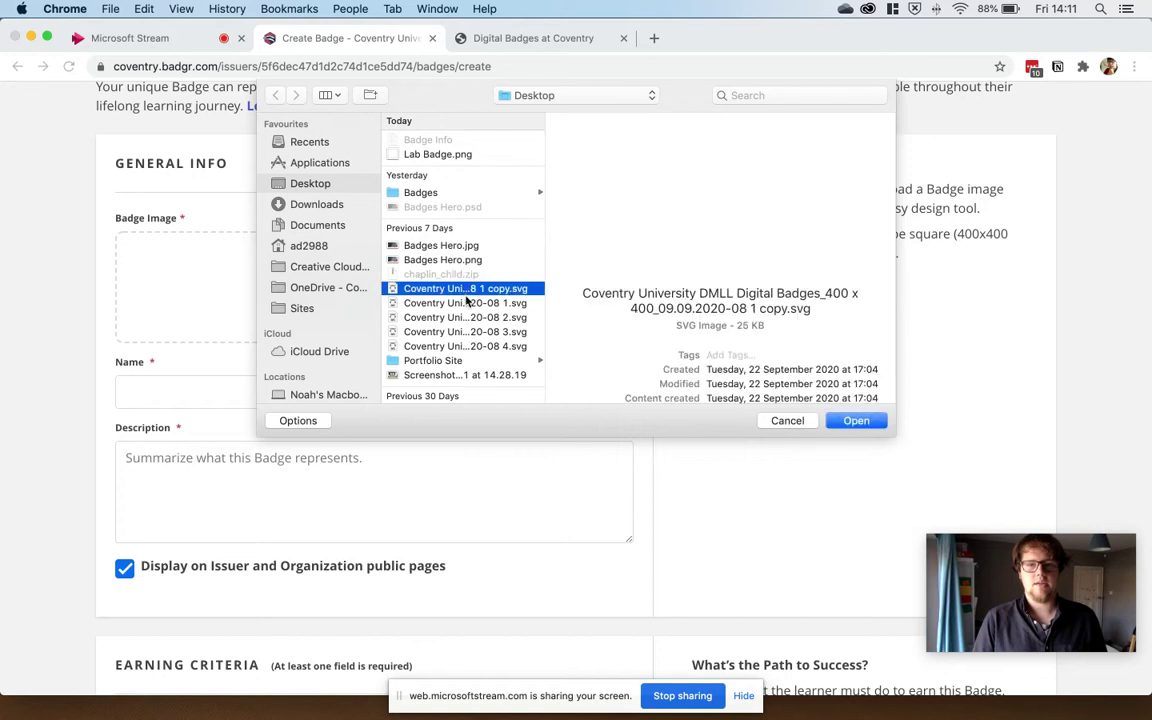
pyautogui.click(860, 421)
# Name the badge "Digital Leaders Level 1"
pyautogui.click(224, 419)
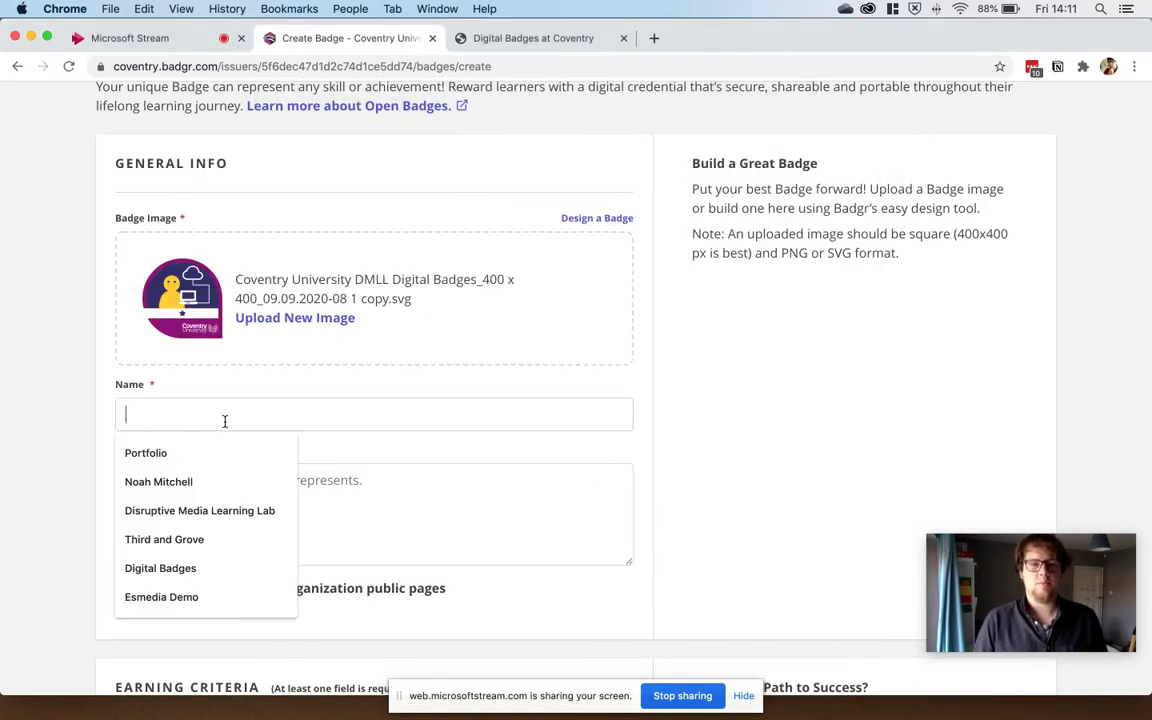
pyautogui.write('Dig')
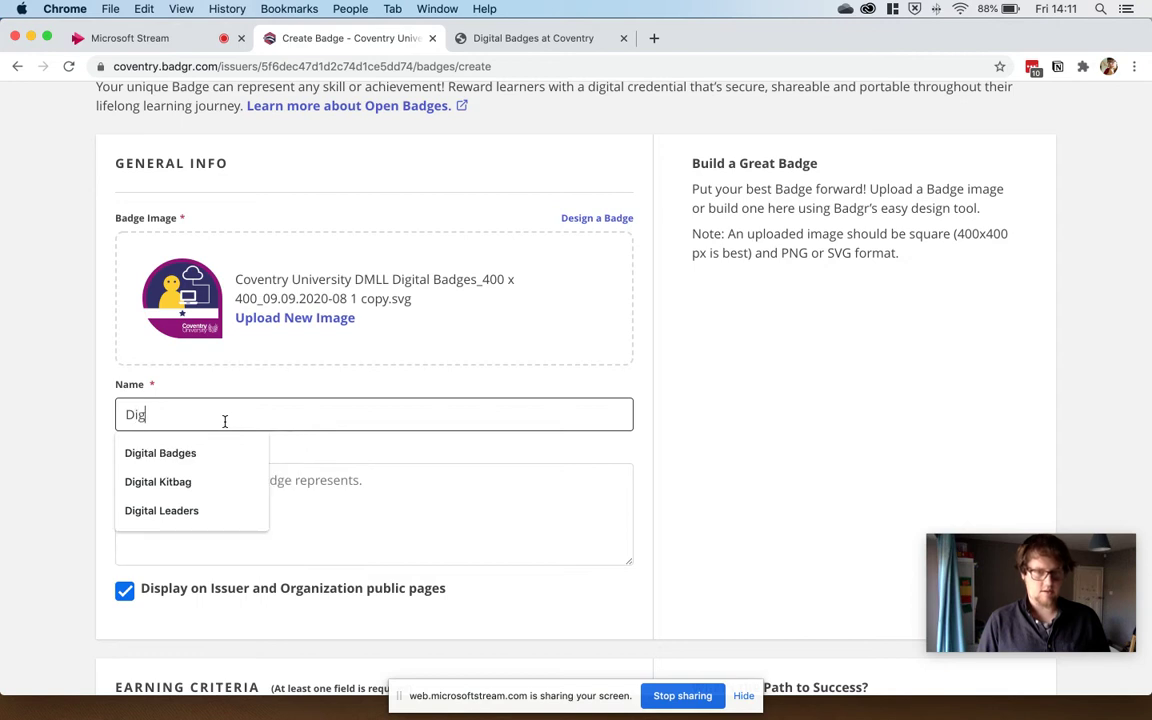
pyautogui.write('ital Leade')
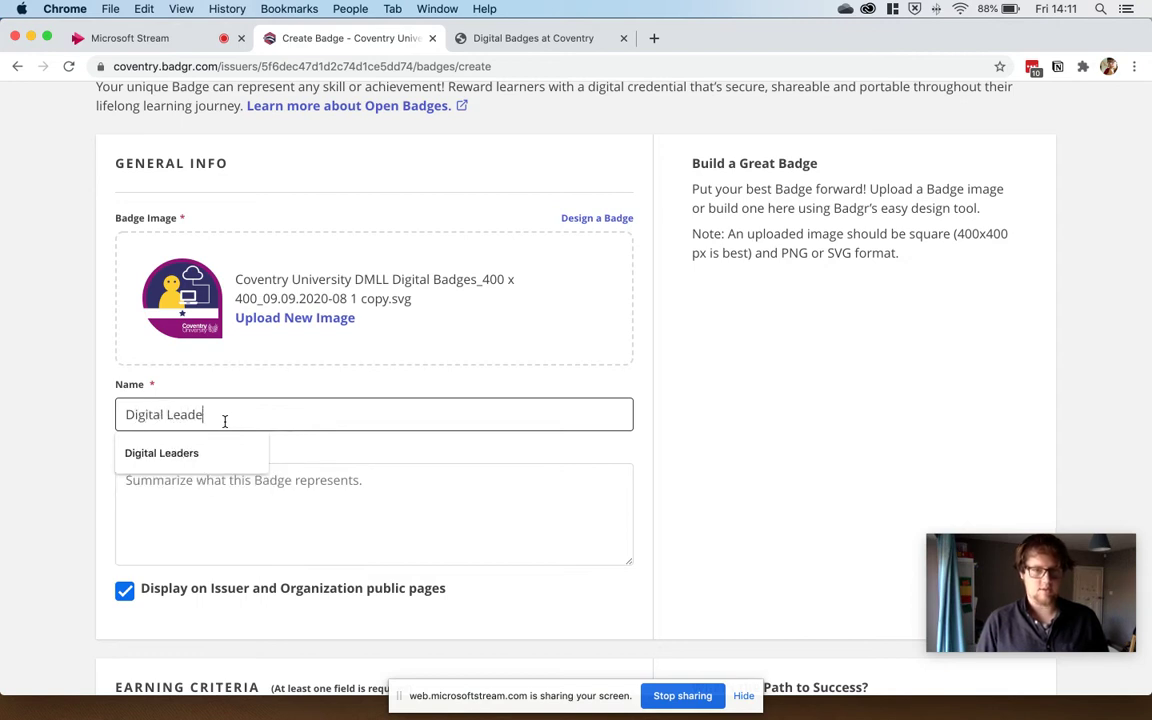
pyautogui.write('rs Level 1')
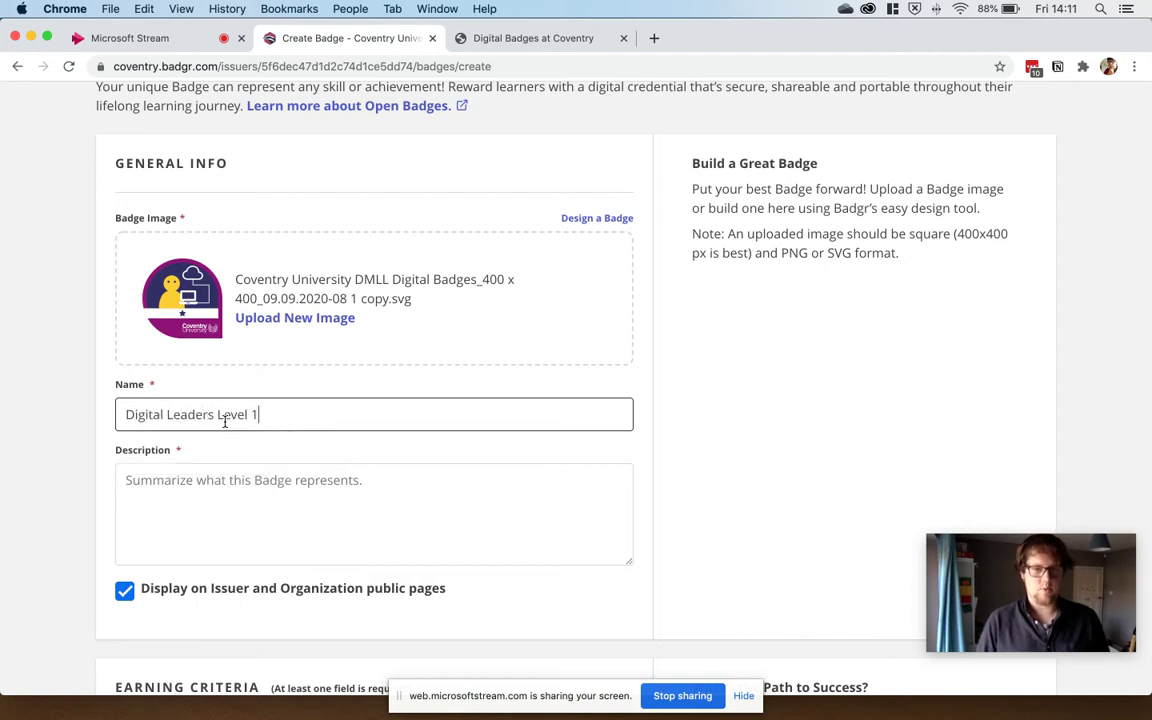
# Copy "Level one of the Coventry University Digital Leader's programme" from the Badge Info document in TextEdit into the badge's general description, without the trailing line break
pyautogui.click(224, 509)
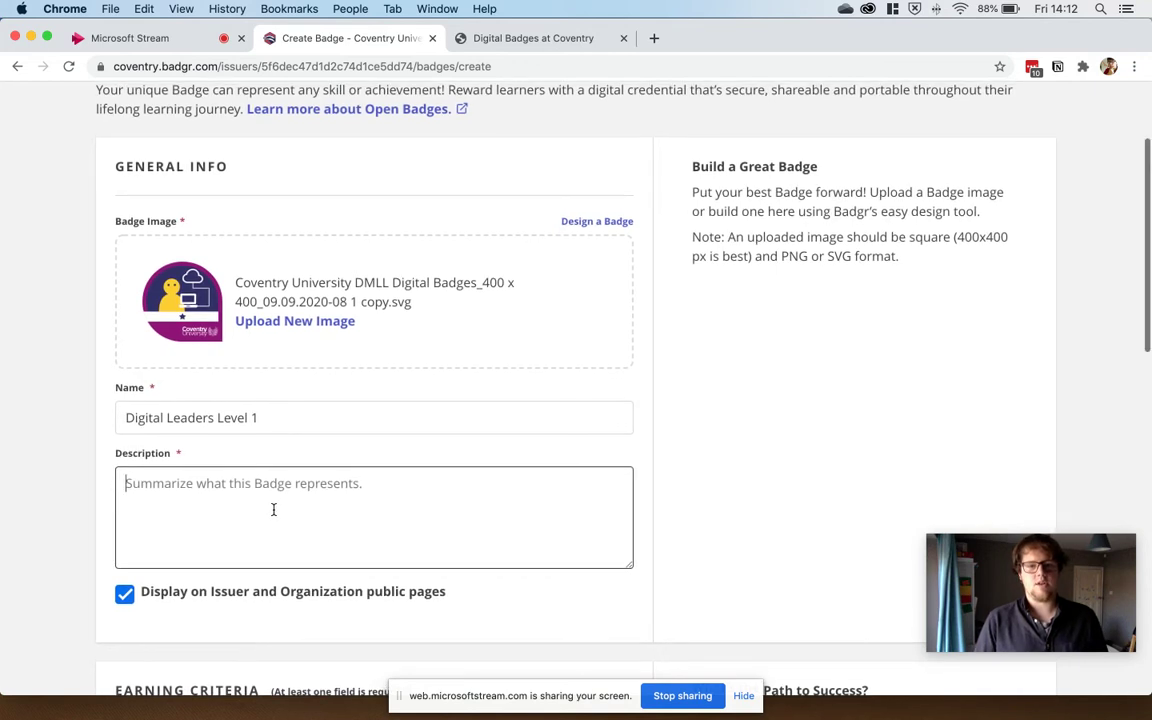
pyautogui.scroll(1, 272, 509)
pyautogui.press('super+Tab')
pyautogui.tripleClick(818, 334)
pyautogui.press('super+c')
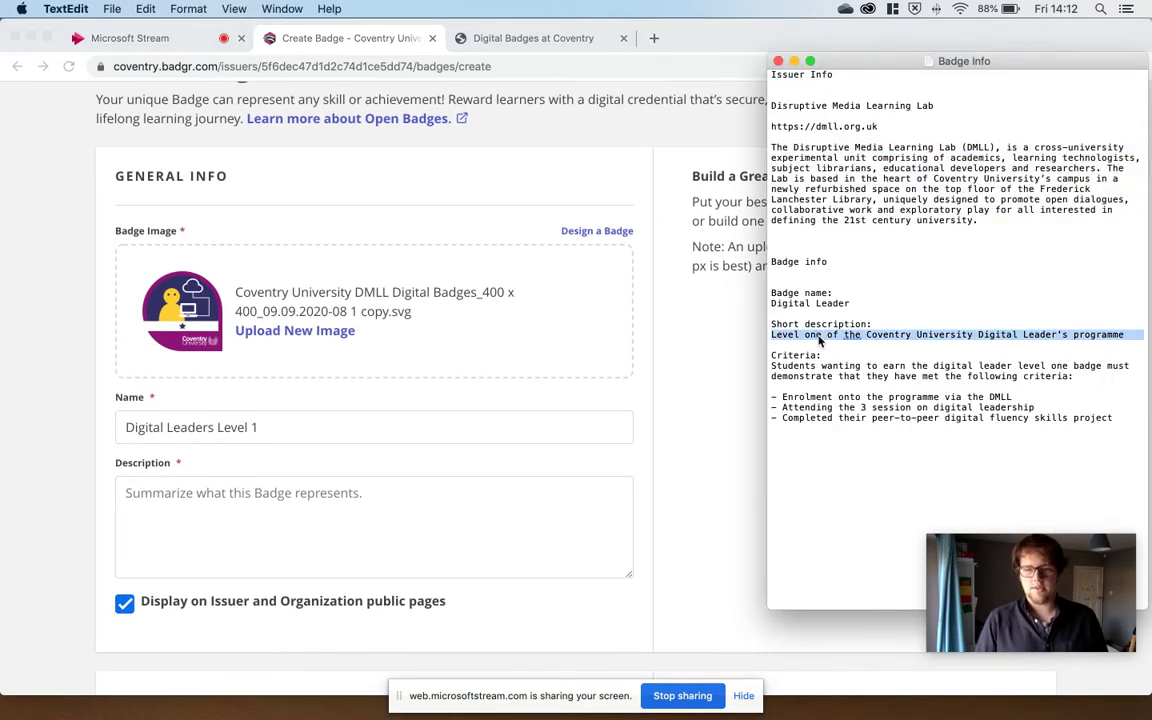
pyautogui.click(447, 499)
pyautogui.scroll(1, 447, 499)
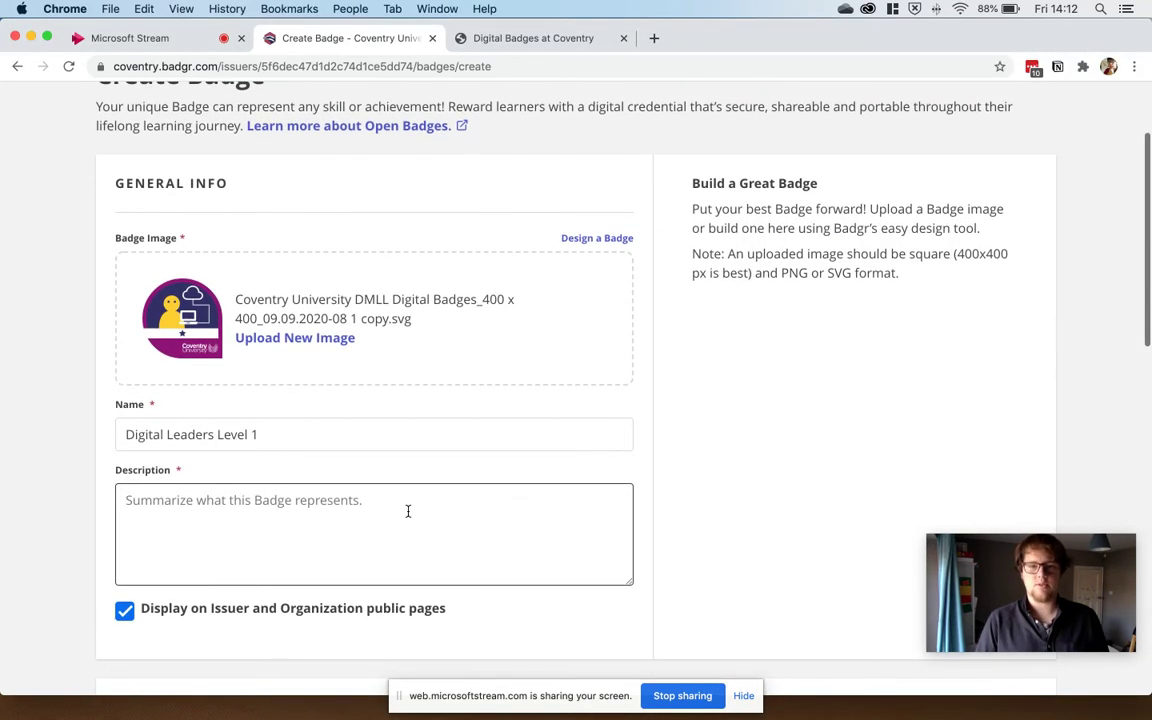
pyautogui.press('super+v')
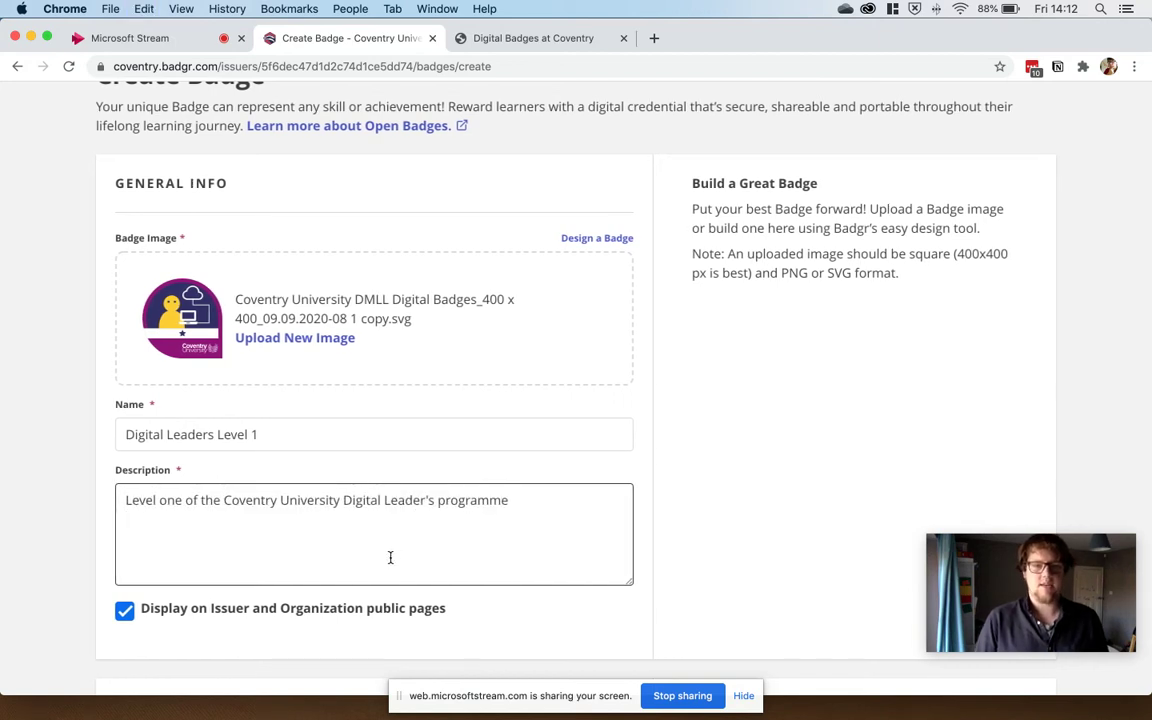
pyautogui.press('BackSpace')
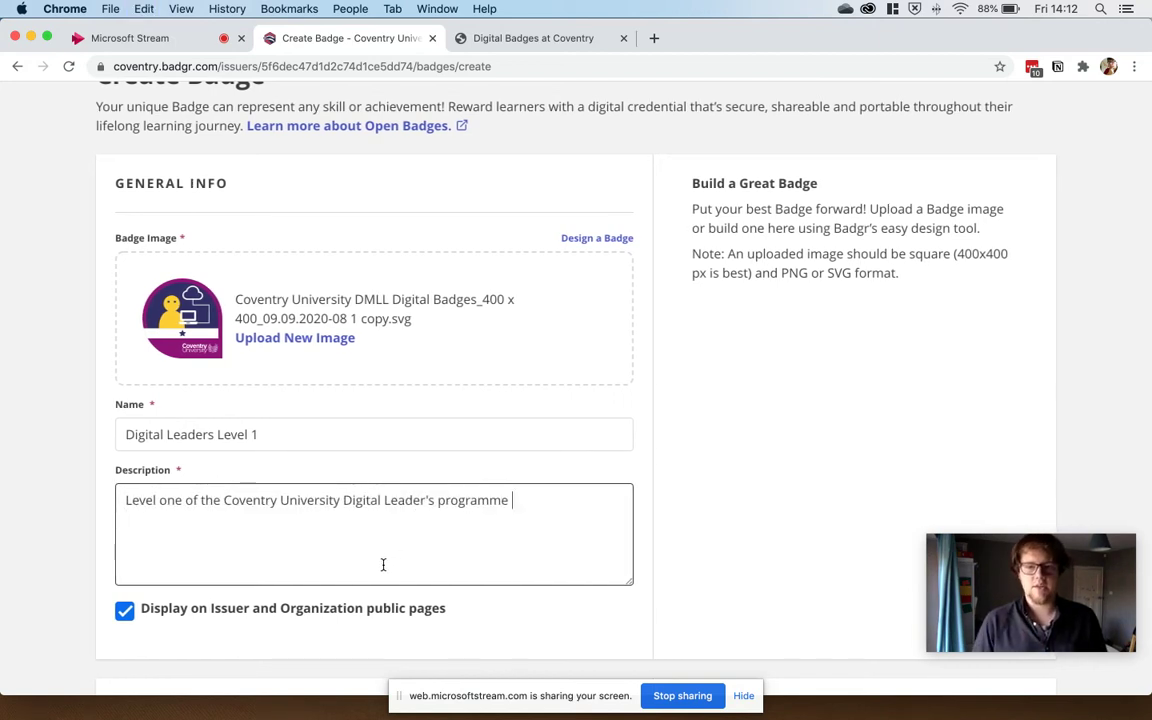
# Copy the full criteria text with its three list items from Badge Info in TextEdit into the Earning Criteria description and review it
pyautogui.scroll(-5, 361, 545)
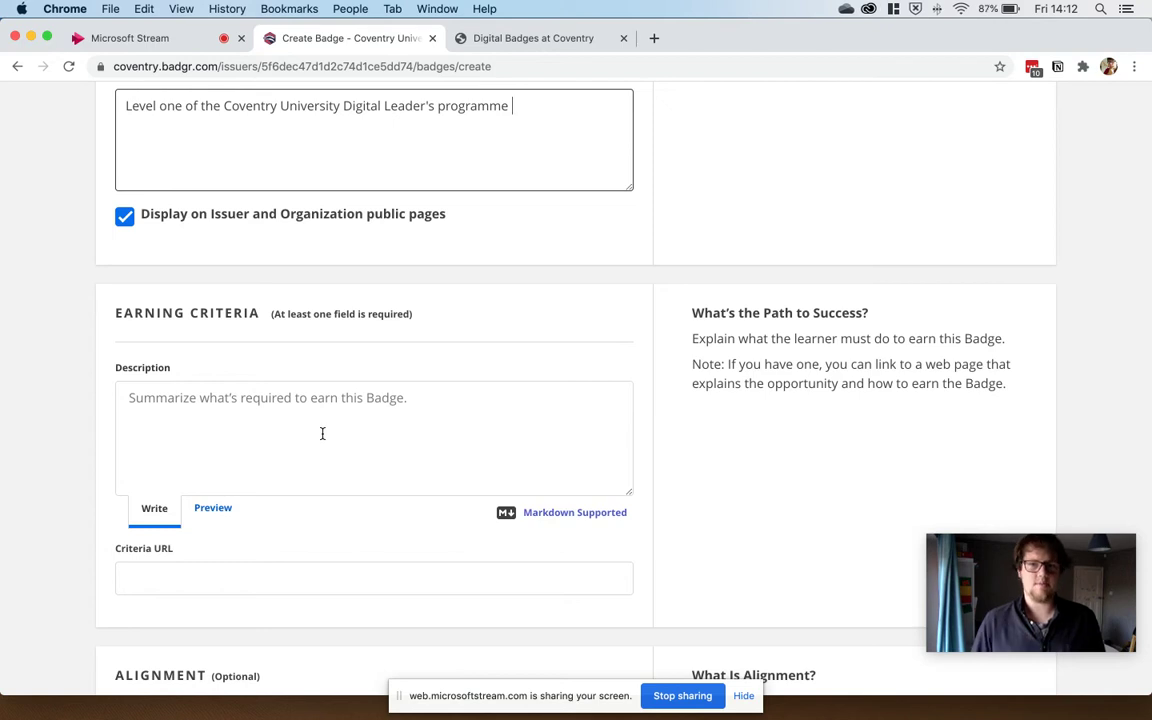
pyautogui.press('super+Tab')
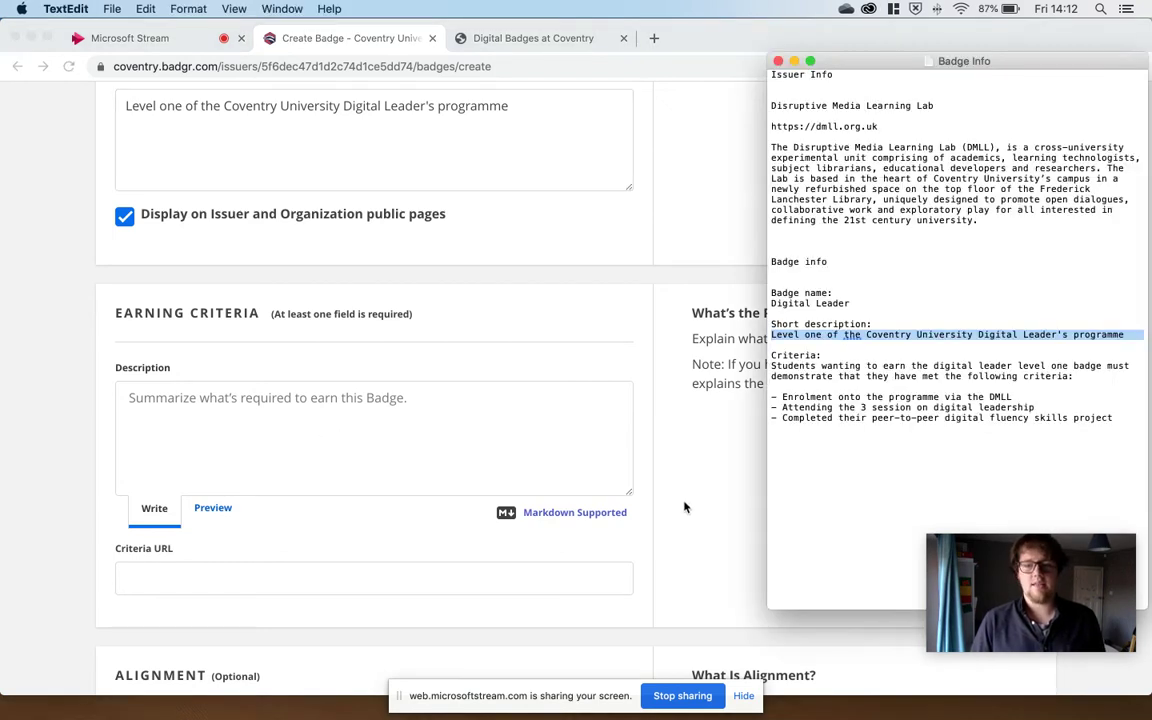
pyautogui.moveTo(793, 443); pyautogui.dragTo(766, 366)
pyautogui.press('super+c')
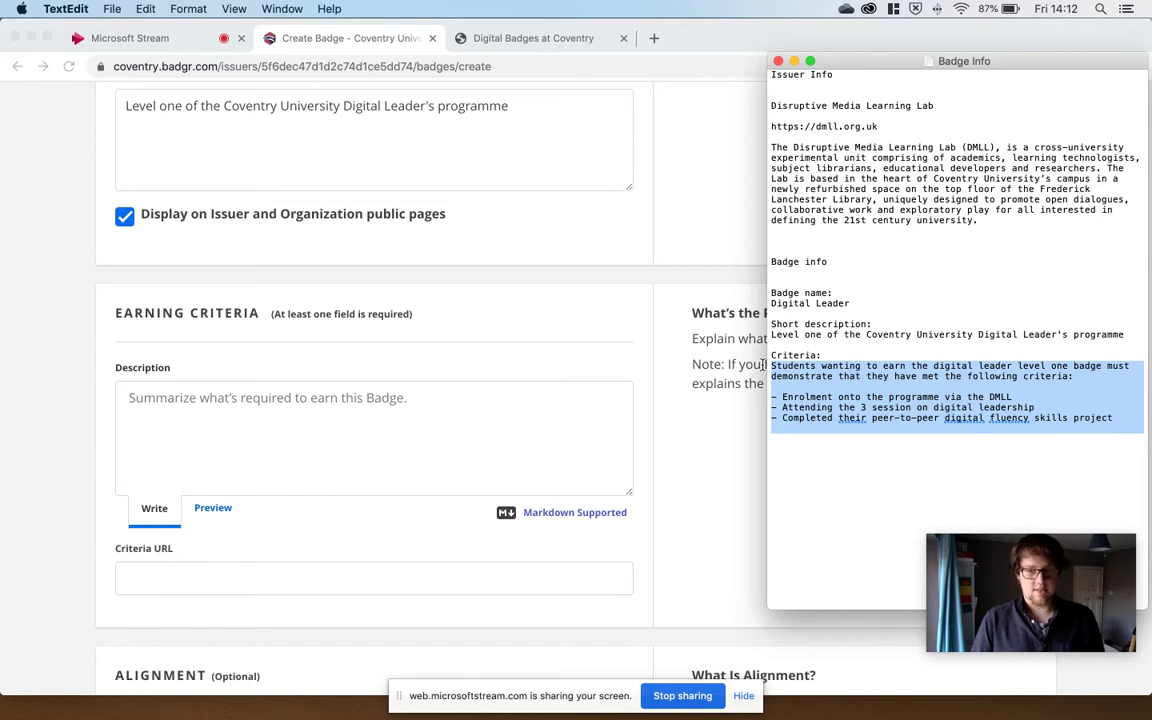
pyautogui.press('super+Tab')
pyautogui.click(335, 410)
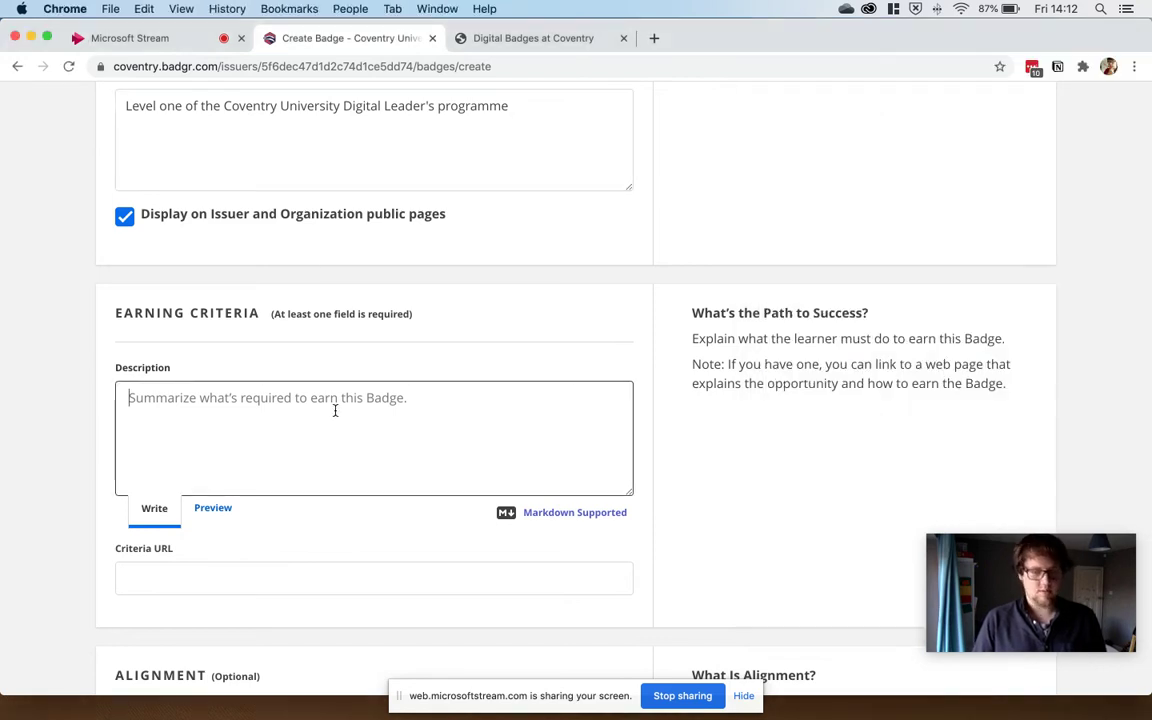
pyautogui.press('super+v')
pyautogui.scroll(3, 302, 435)
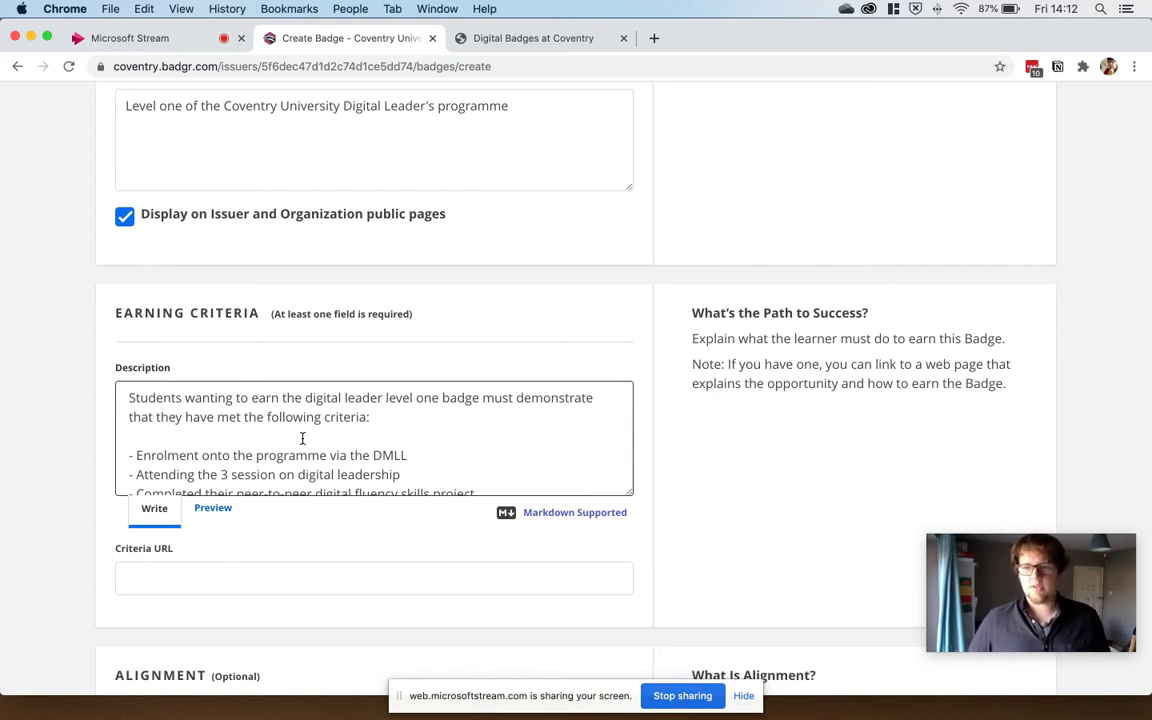
pyautogui.scroll(-3, 302, 438)
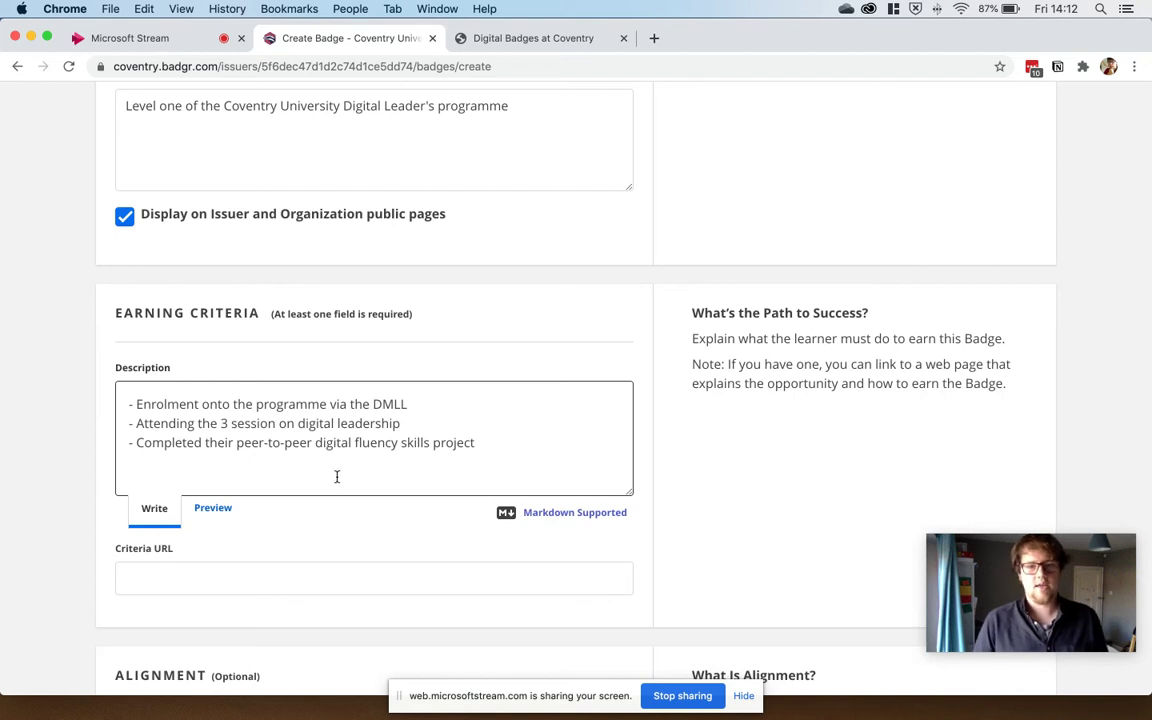
pyautogui.scroll(2, 300, 455)
pyautogui.scroll(1, 302, 463)
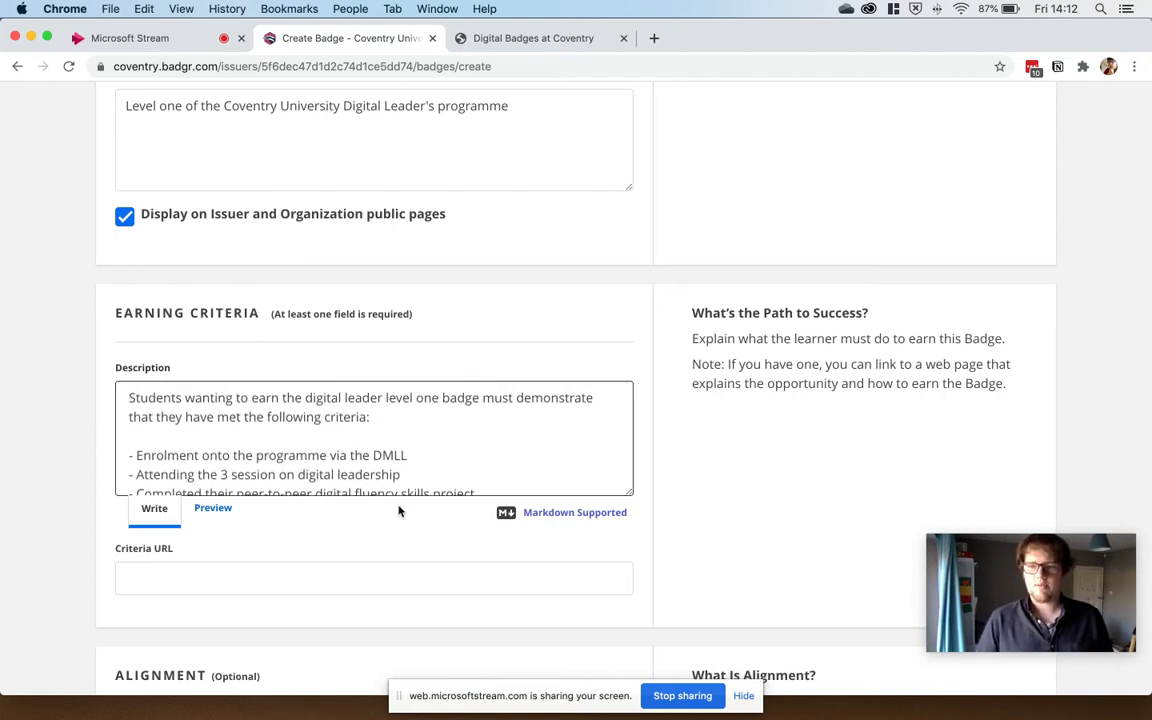
# Check the supported Markdown syntax and preview the formatted earning criteria, then return to the editable text
pyautogui.click(538, 512)
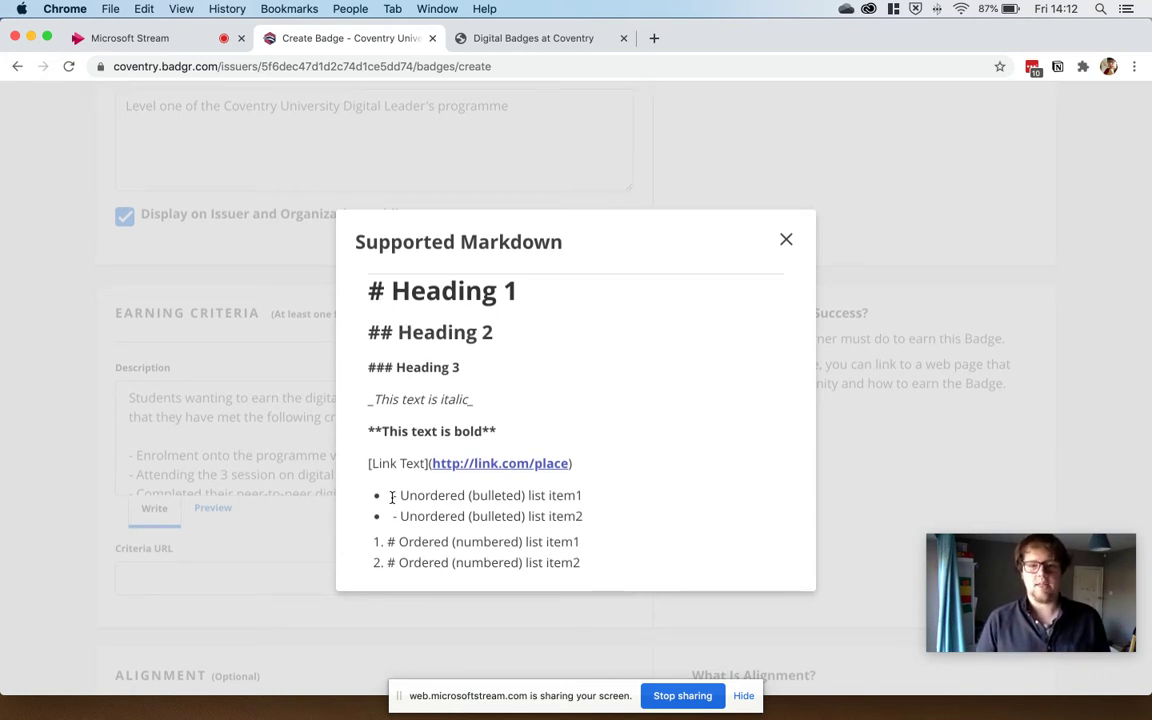
pyautogui.click(786, 239)
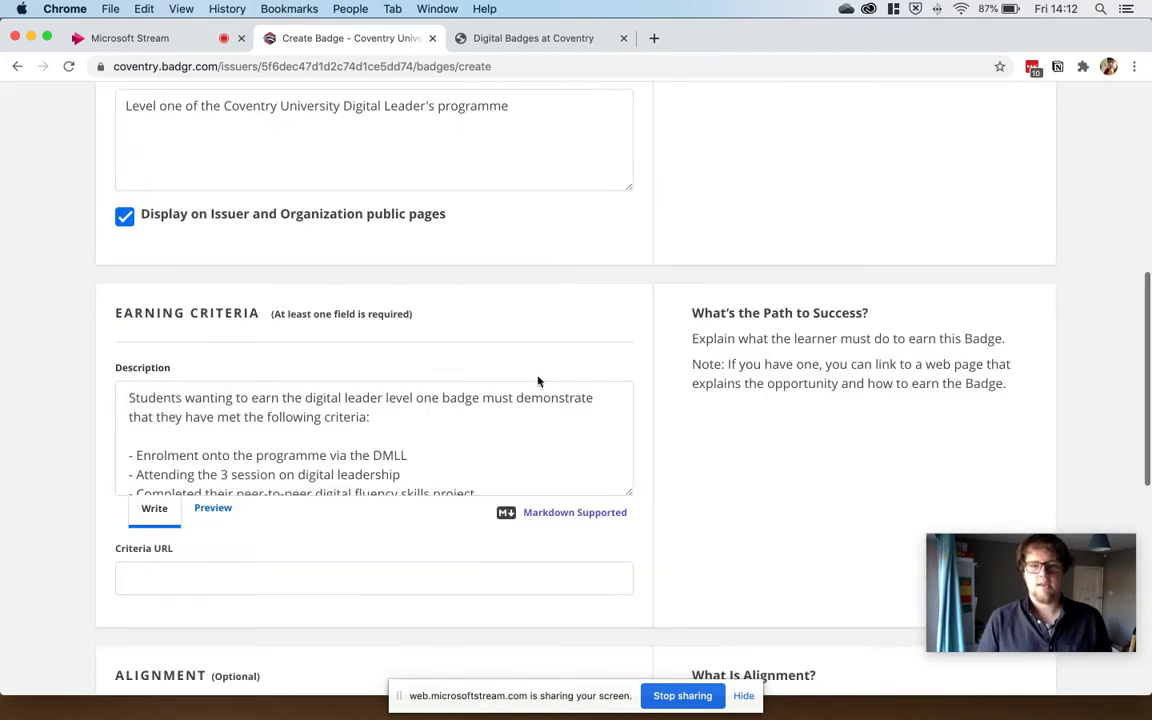
pyautogui.click(214, 510)
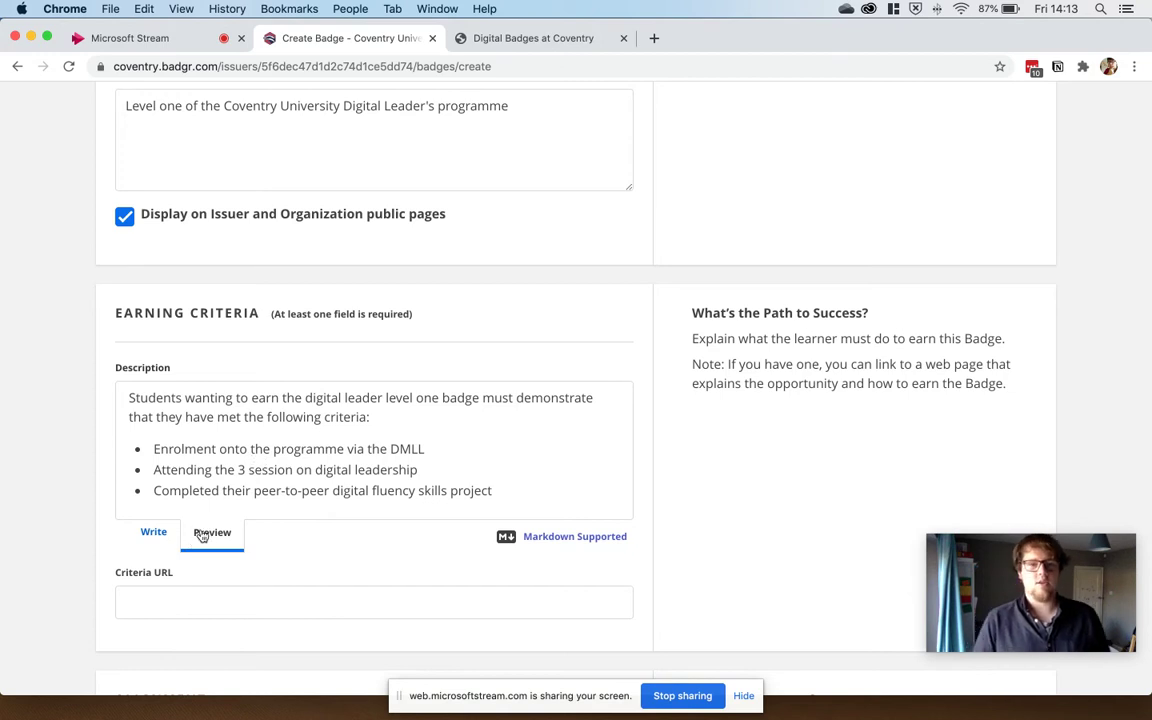
pyautogui.click(155, 533)
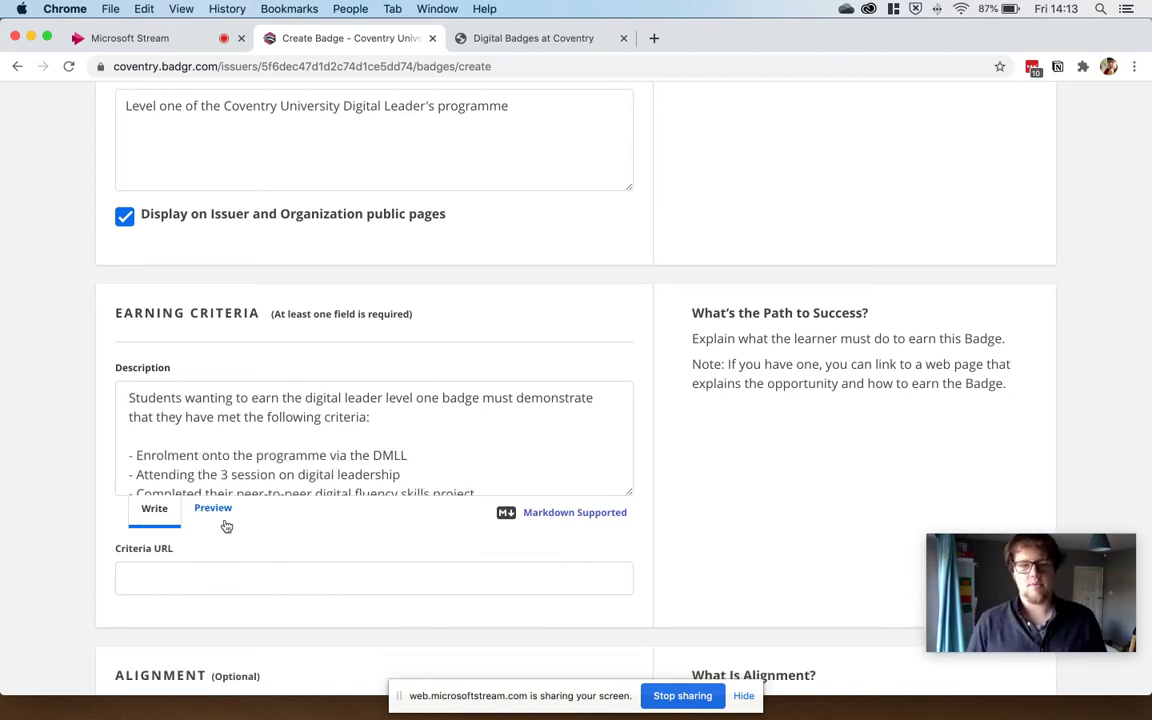
# Add the tag "digital" to the badge, leaving the criteria URL and alignment empty
pyautogui.scroll(-2, 227, 520)
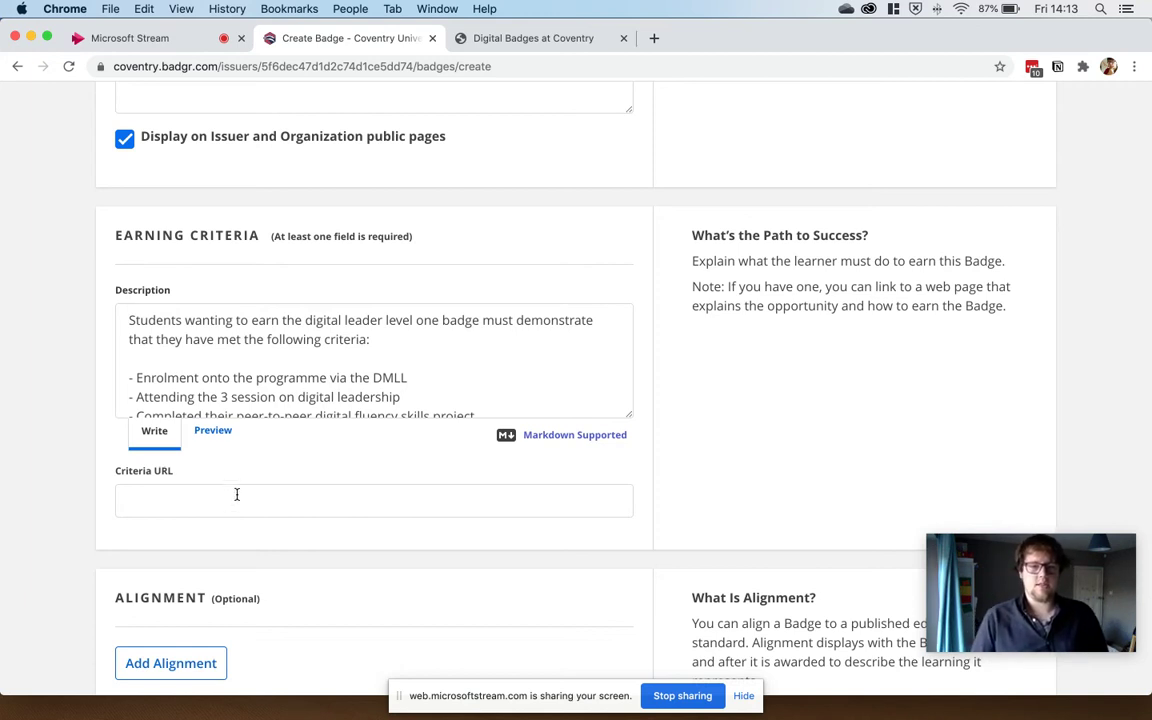
pyautogui.scroll(-8, 230, 502)
pyautogui.scroll(-1, 260, 440)
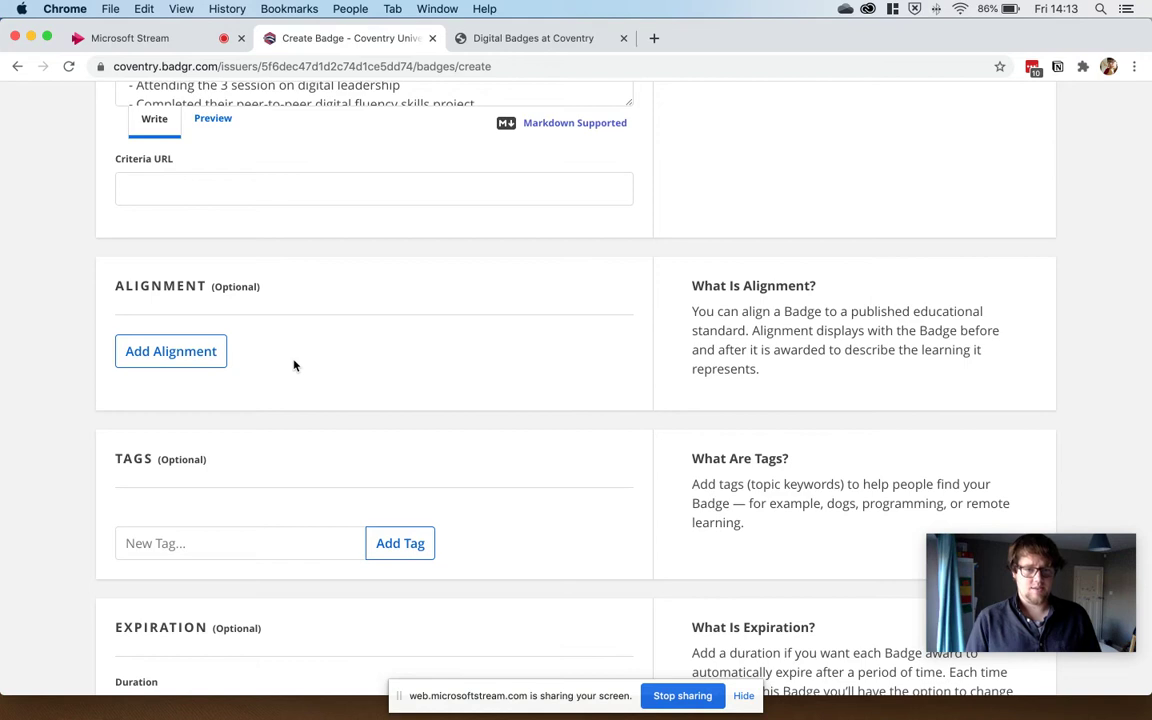
pyautogui.scroll(-5, 294, 365)
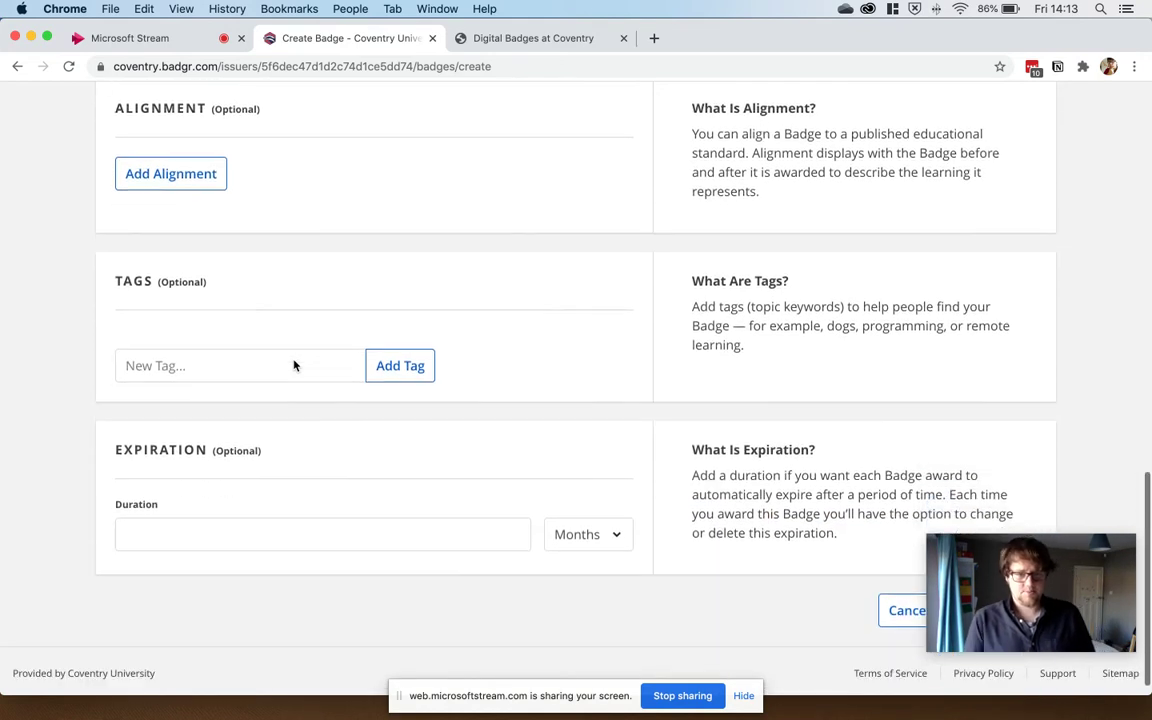
pyautogui.click(289, 360)
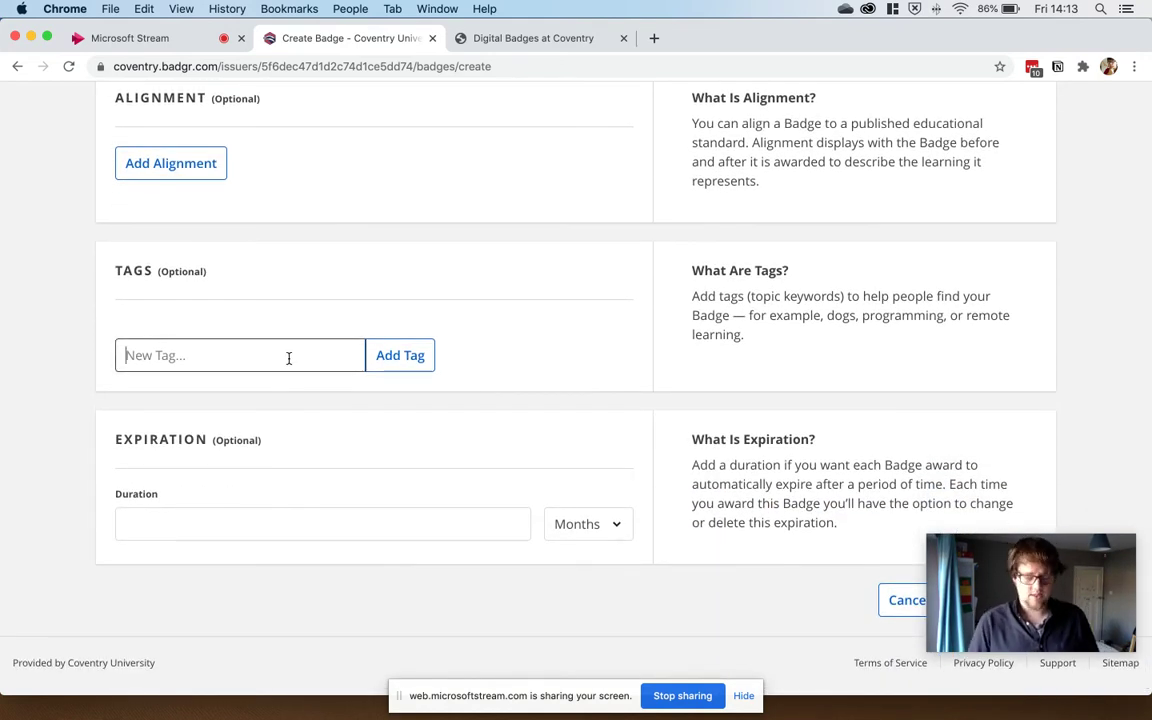
pyautogui.write('digita')
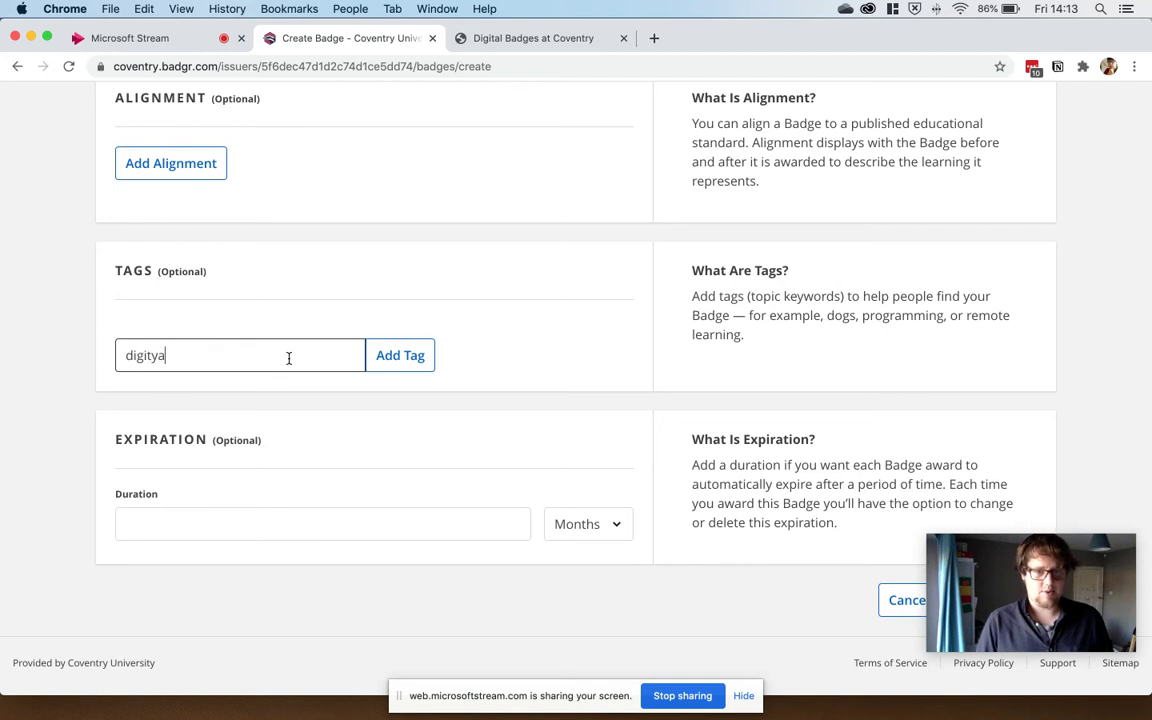
pyautogui.press('BackSpace')
pyautogui.write('al')
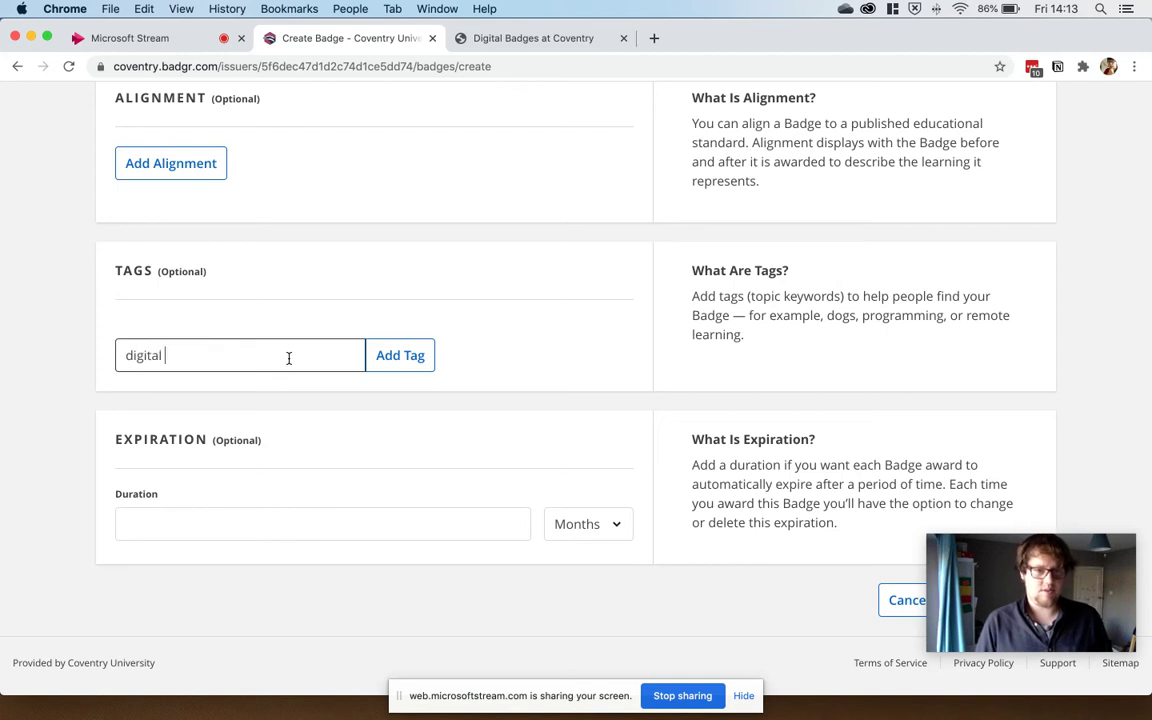
pyautogui.click(378, 366)
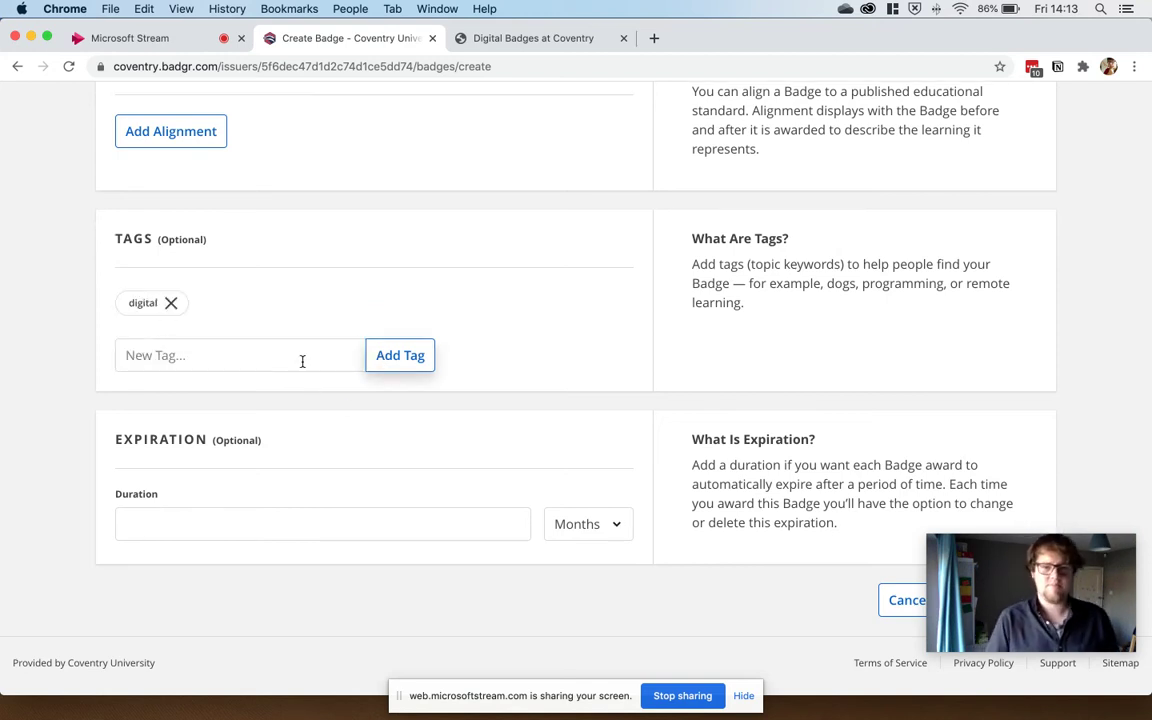
# Add a second tag, "community", to the badge
pyautogui.scroll(1, 302, 361)
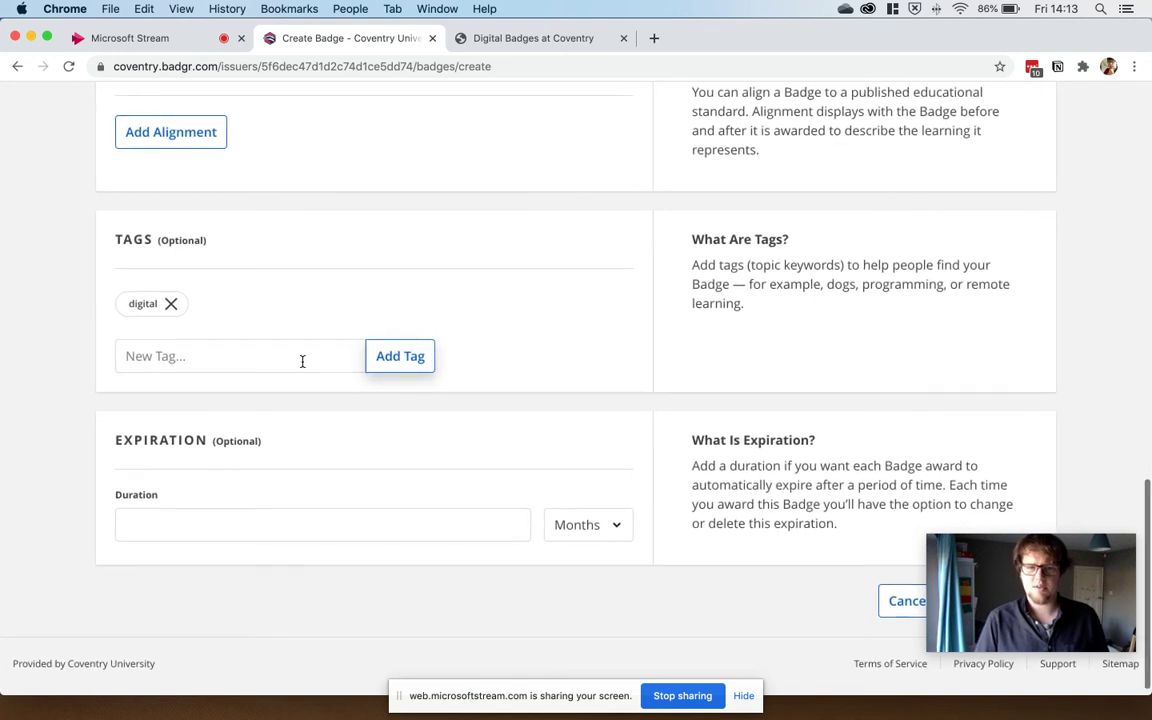
pyautogui.click(302, 361)
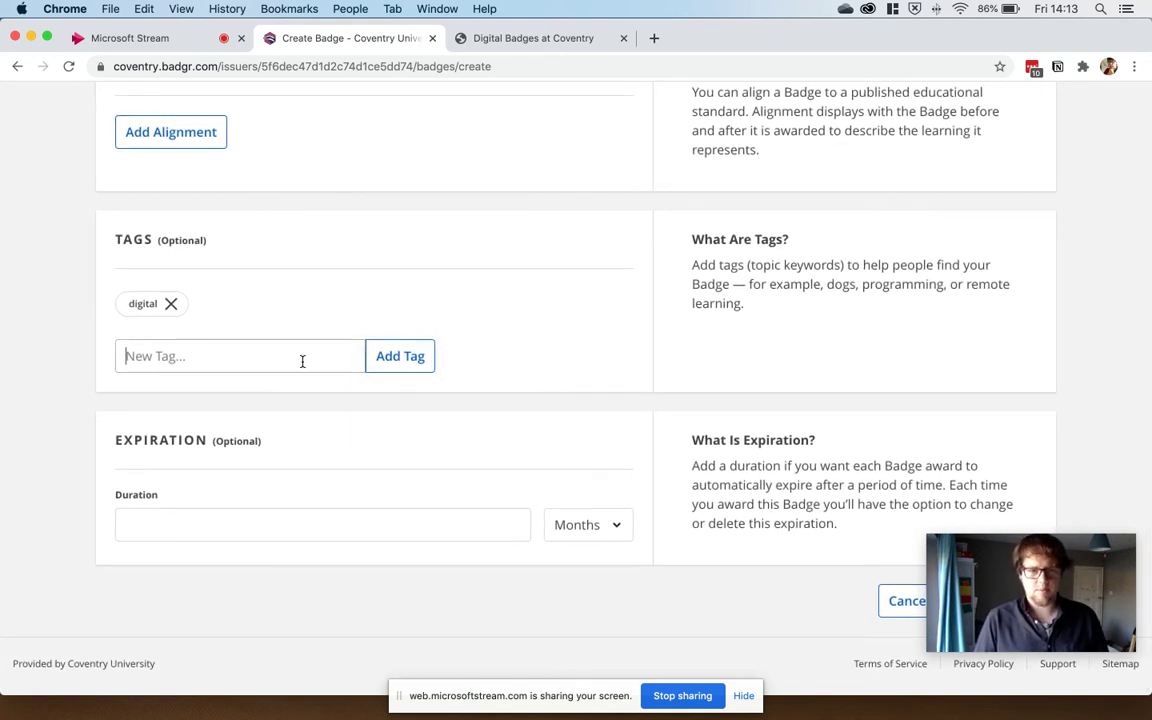
pyautogui.write('community')
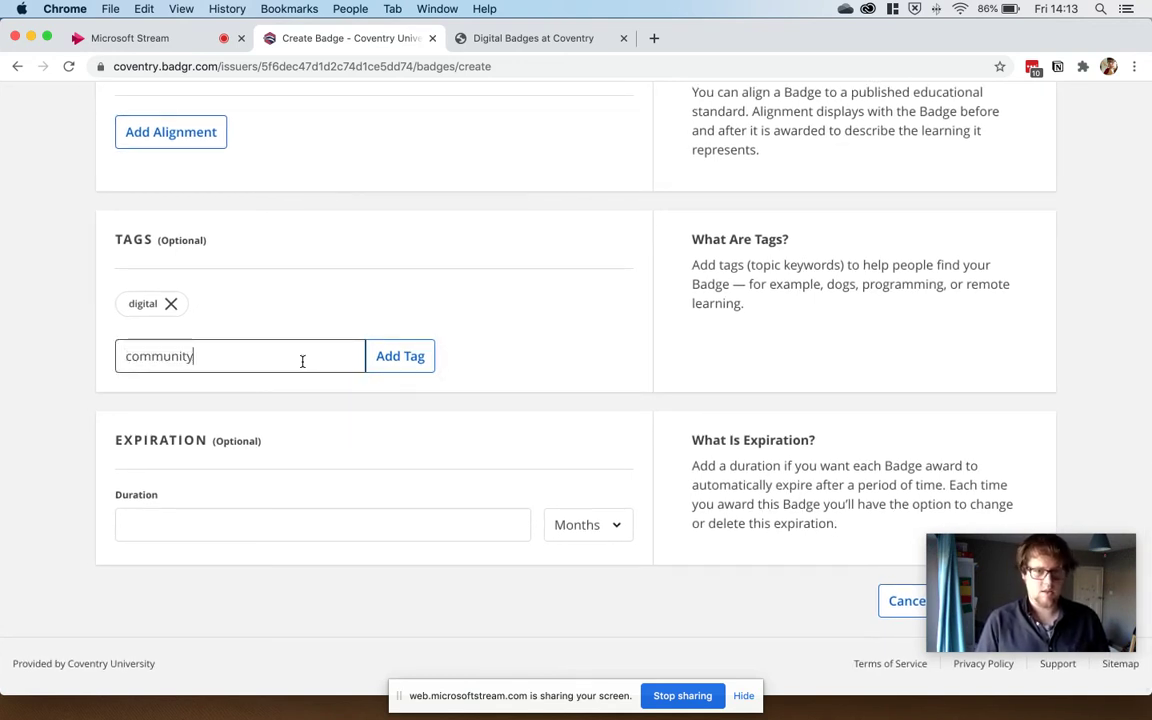
pyautogui.click(386, 355)
pyautogui.scroll(-1, 384, 496)
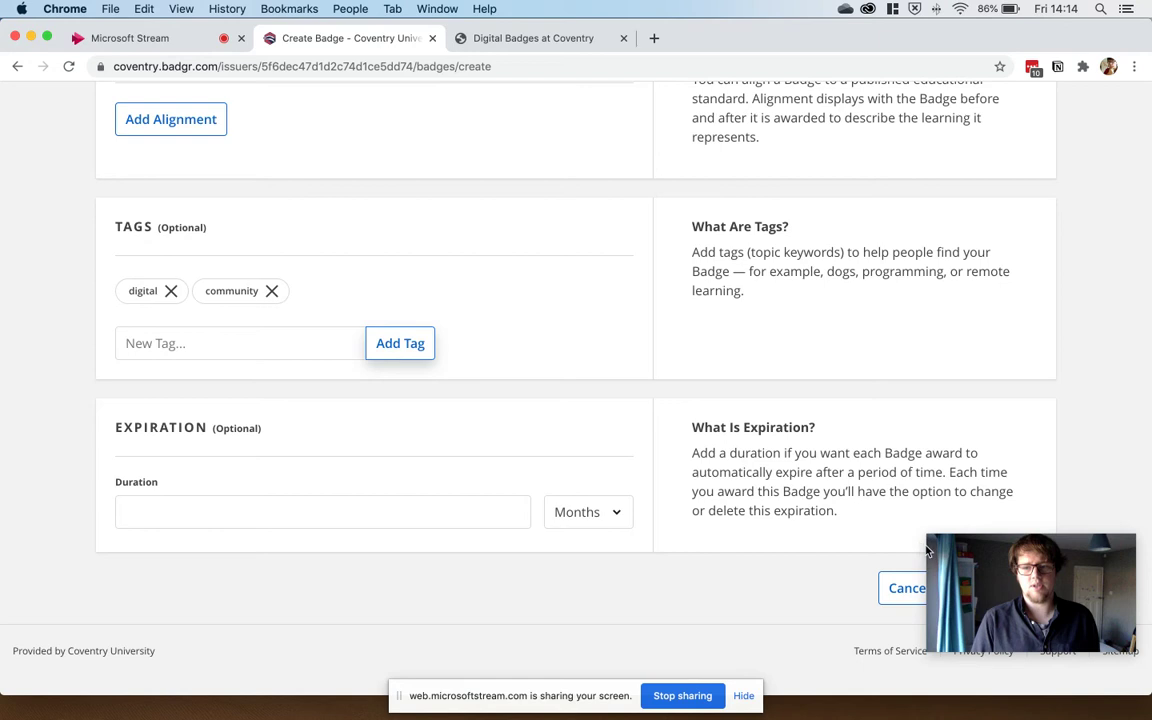
# Move the floating webcam window clear of the Create Badge button
pyautogui.moveTo(930, 553)
pyautogui.moveTo(930, 553); pyautogui.dragTo(945, 458)
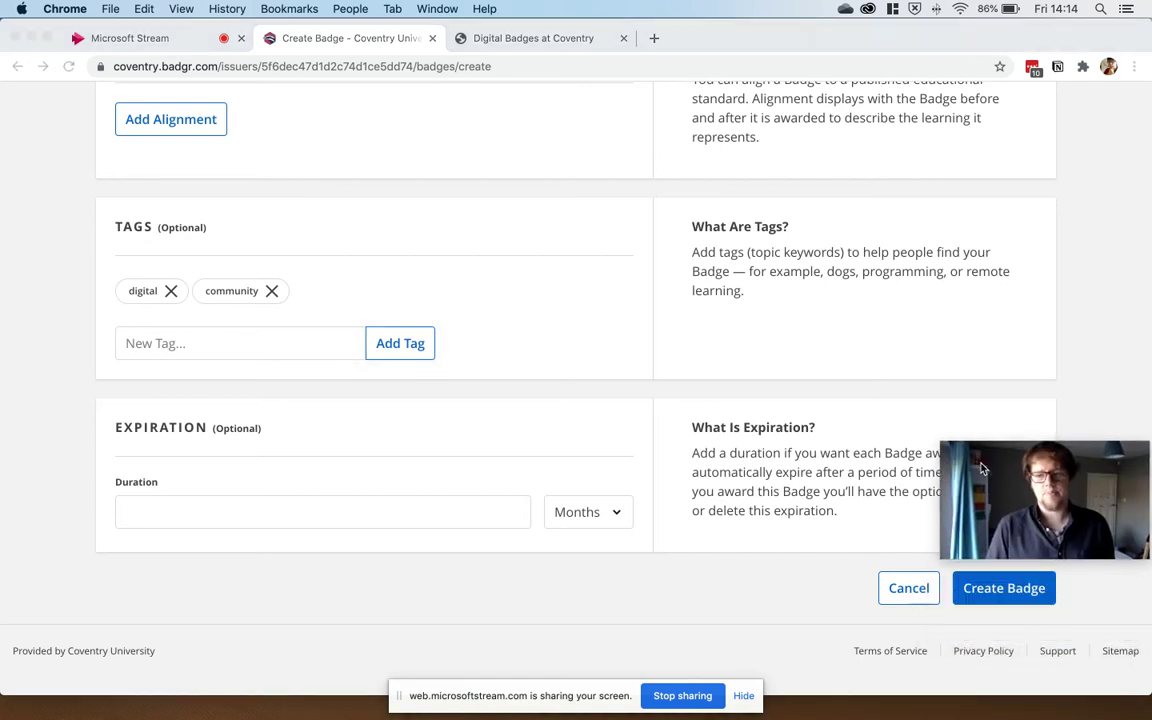
# Create the Digital Leaders Level 1 badge and review its description, earning criteria, tags and awarding options
pyautogui.click(1004, 596)
pyautogui.click(1006, 597)
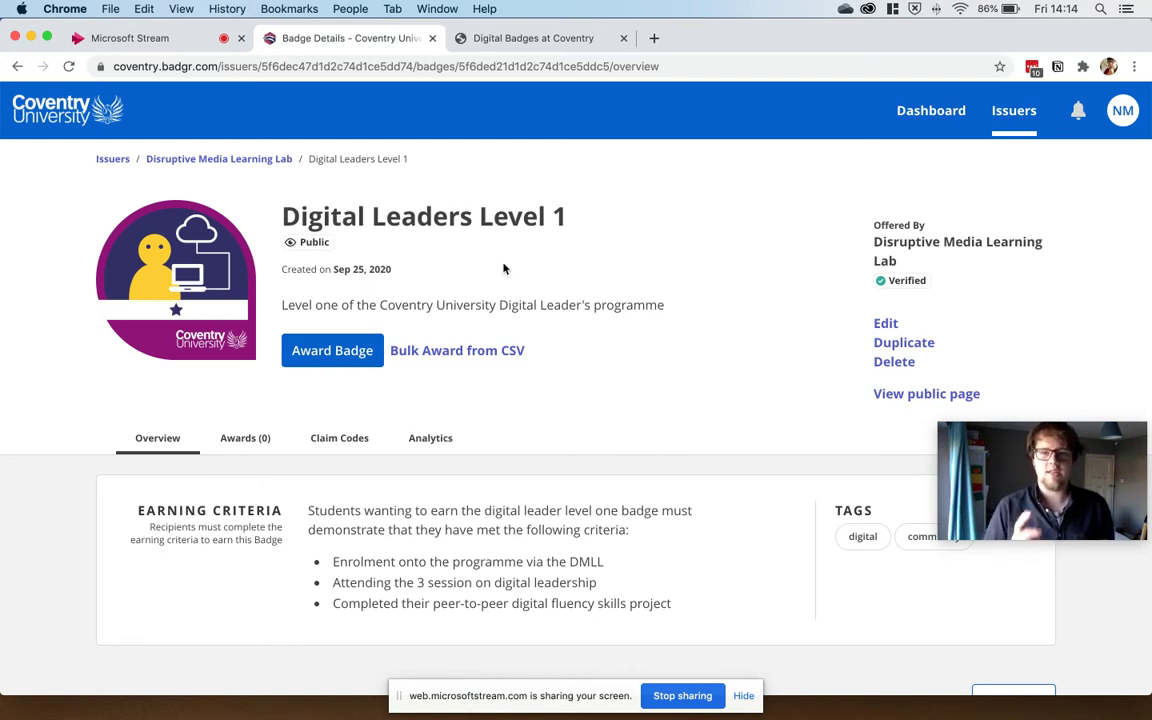
pyautogui.moveTo(1023, 464); pyautogui.dragTo(995, 571)
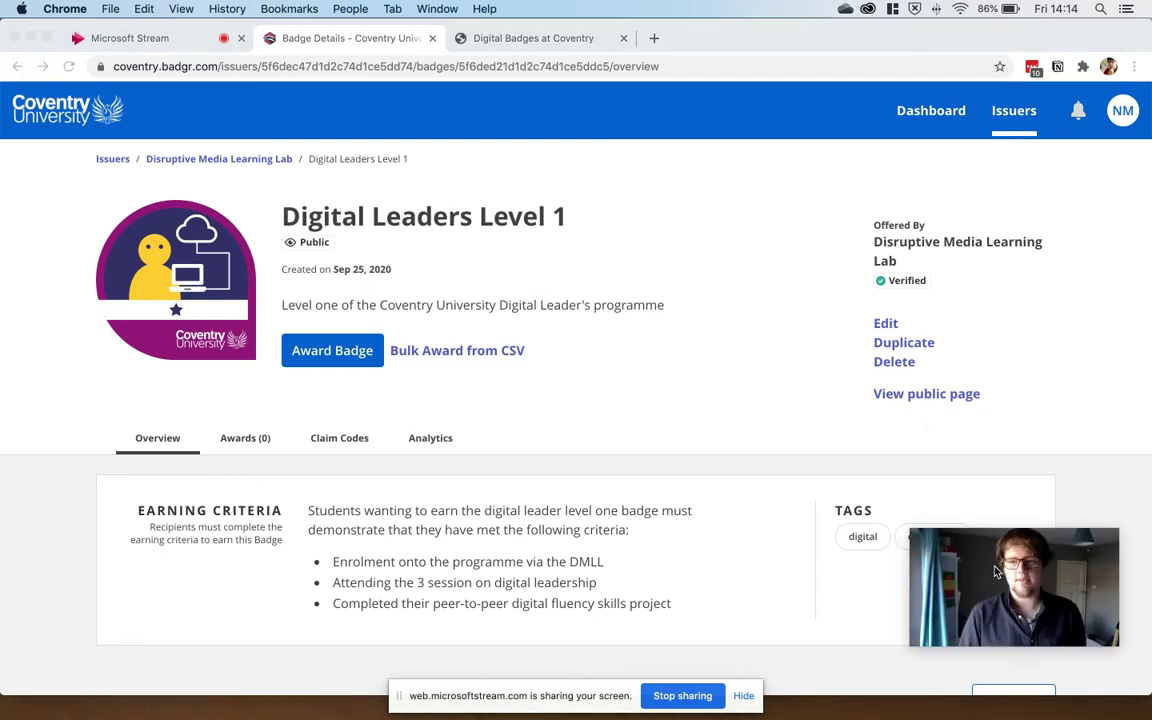
pyautogui.scroll(-1, 488, 565)
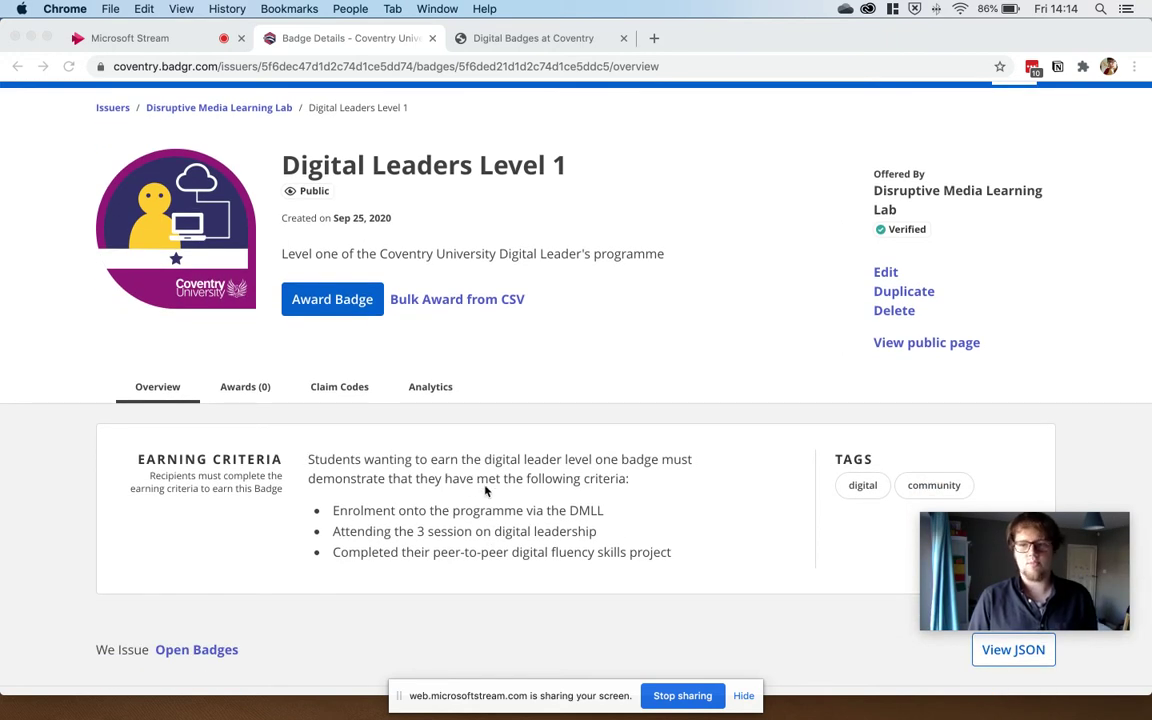
pyautogui.scroll(-1, 546, 341)
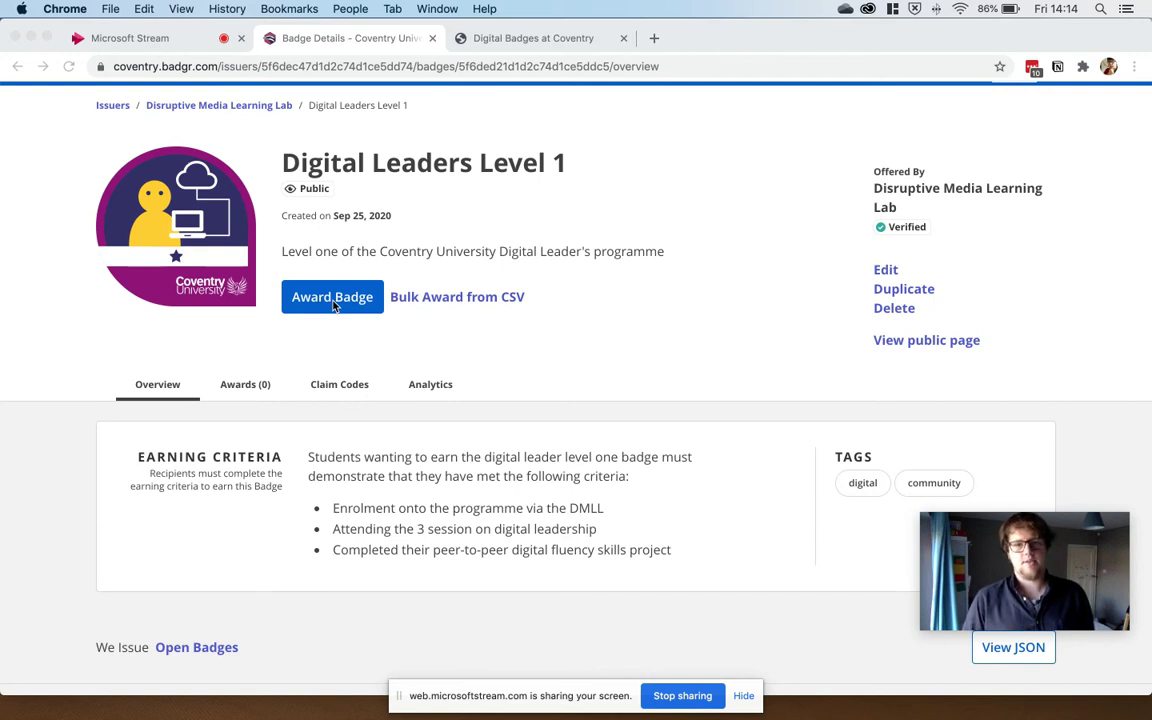
pyautogui.scroll(-1, 440, 315)
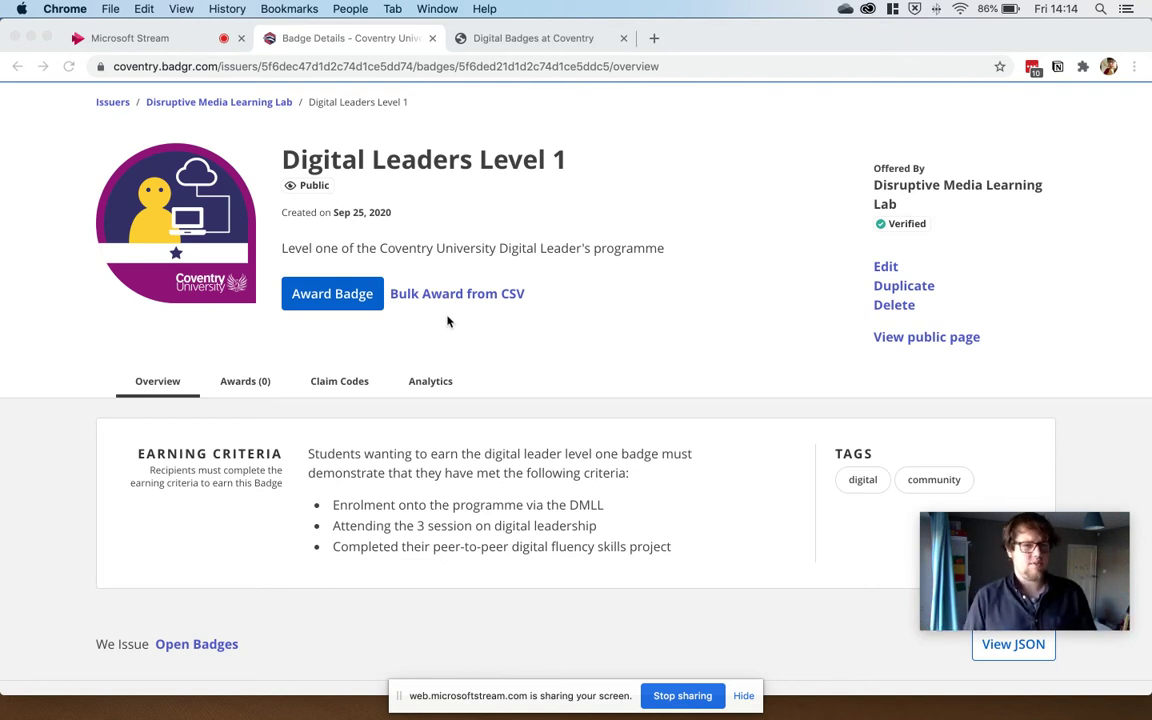
# Open the individual award form for Digital Leaders Level 1 and examine the recipient, issue date and narrative fields
pyautogui.click(334, 295)
pyautogui.scroll(-2, 373, 360)
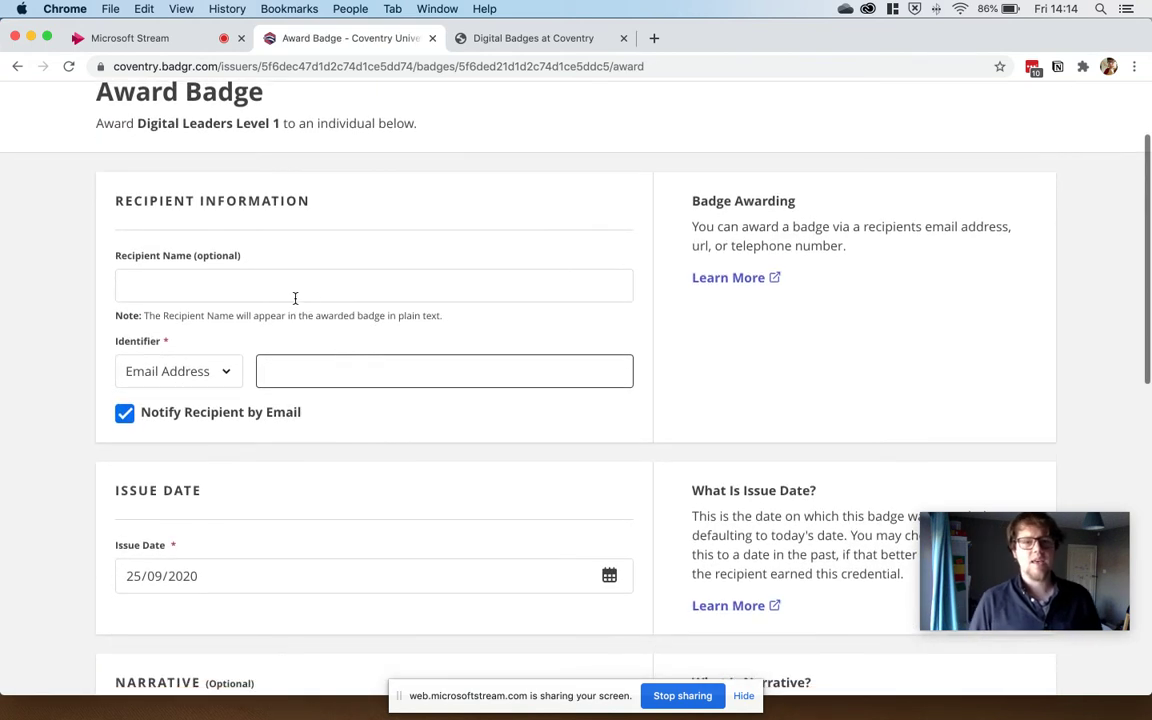
pyautogui.click(319, 290)
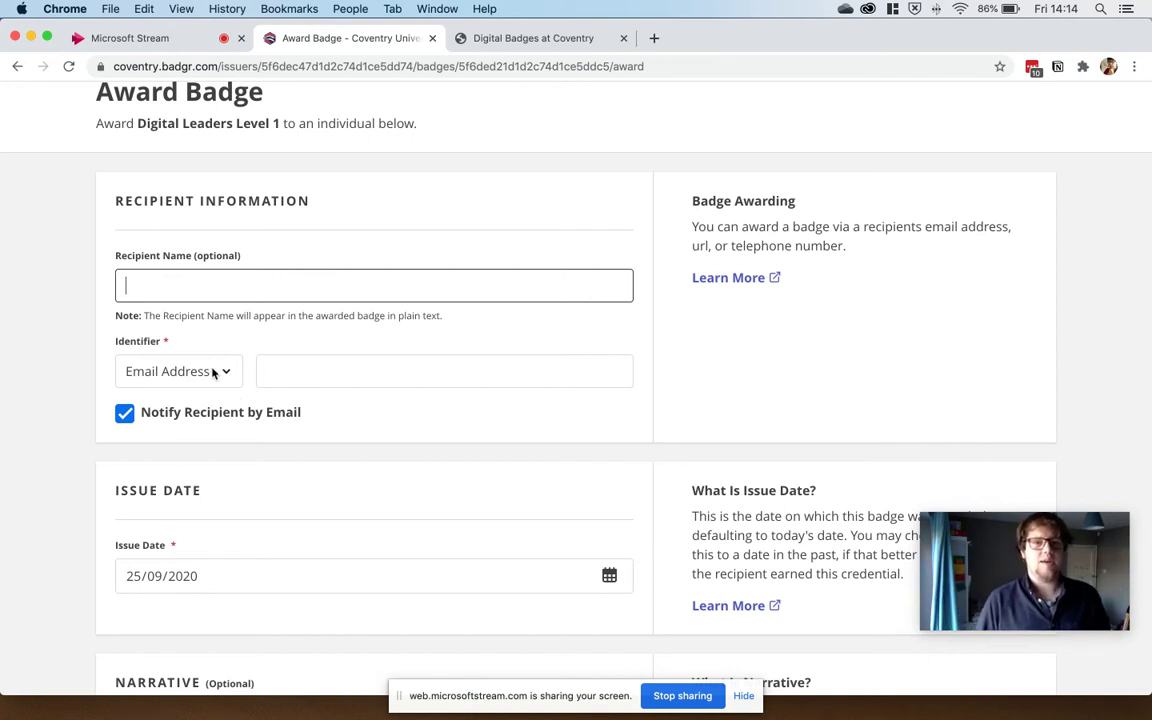
pyautogui.scroll(-5, 360, 380)
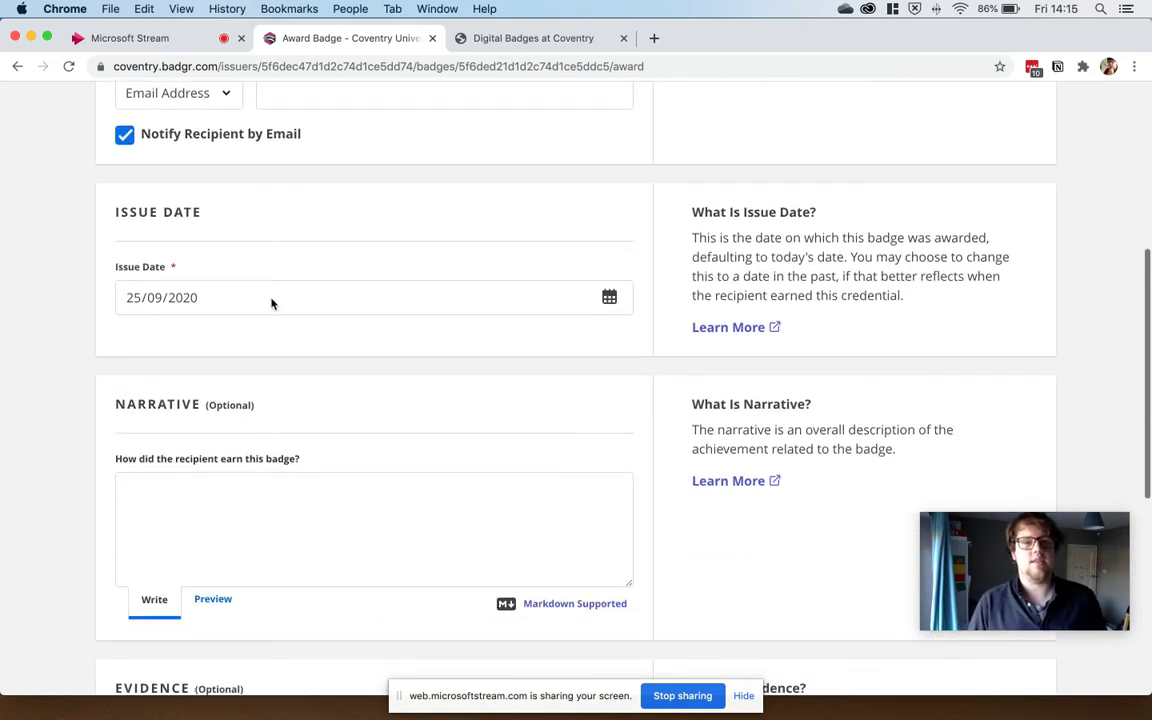
pyautogui.scroll(-3, 274, 309)
pyautogui.click(261, 331)
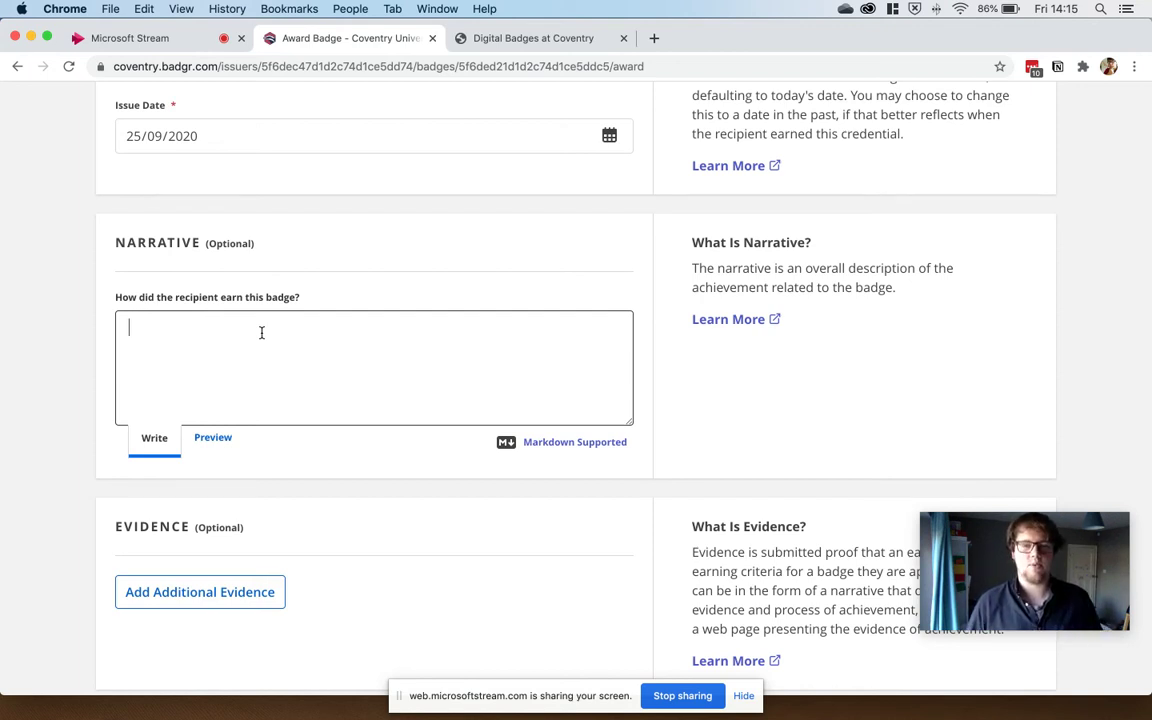
pyautogui.scroll(-1, 281, 341)
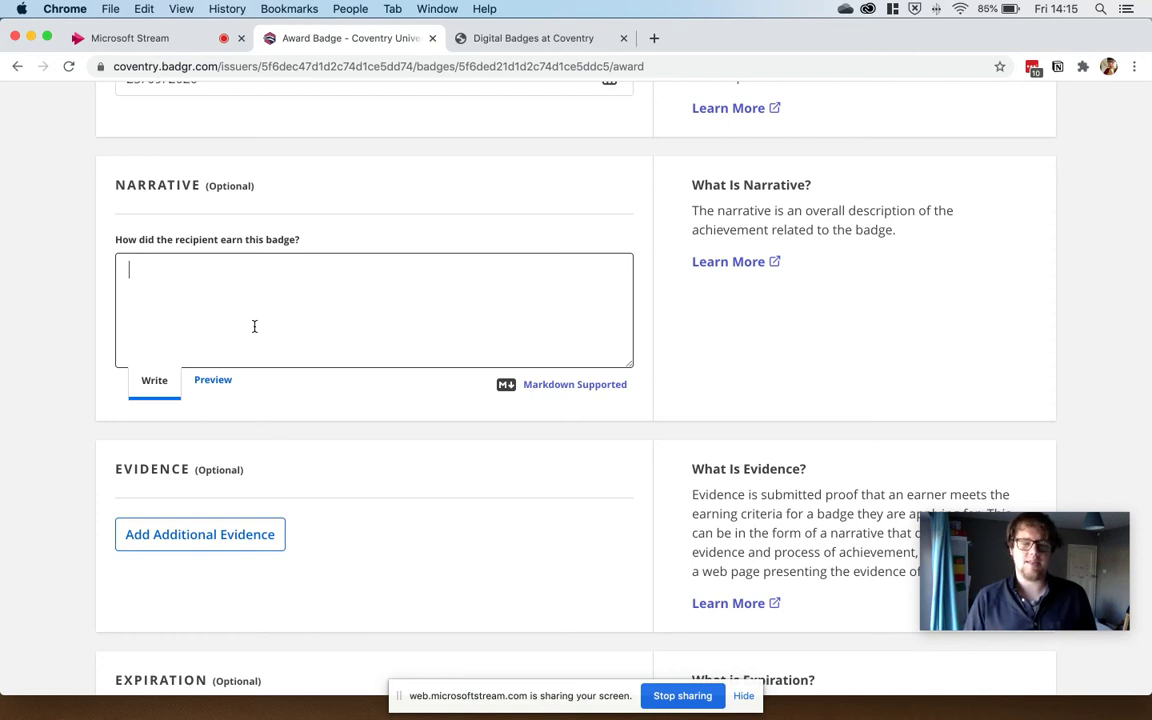
# Add an evidence entry to the badge award and check its narrative and evidence page URL fields, leaving them empty
pyautogui.scroll(-3, 254, 340)
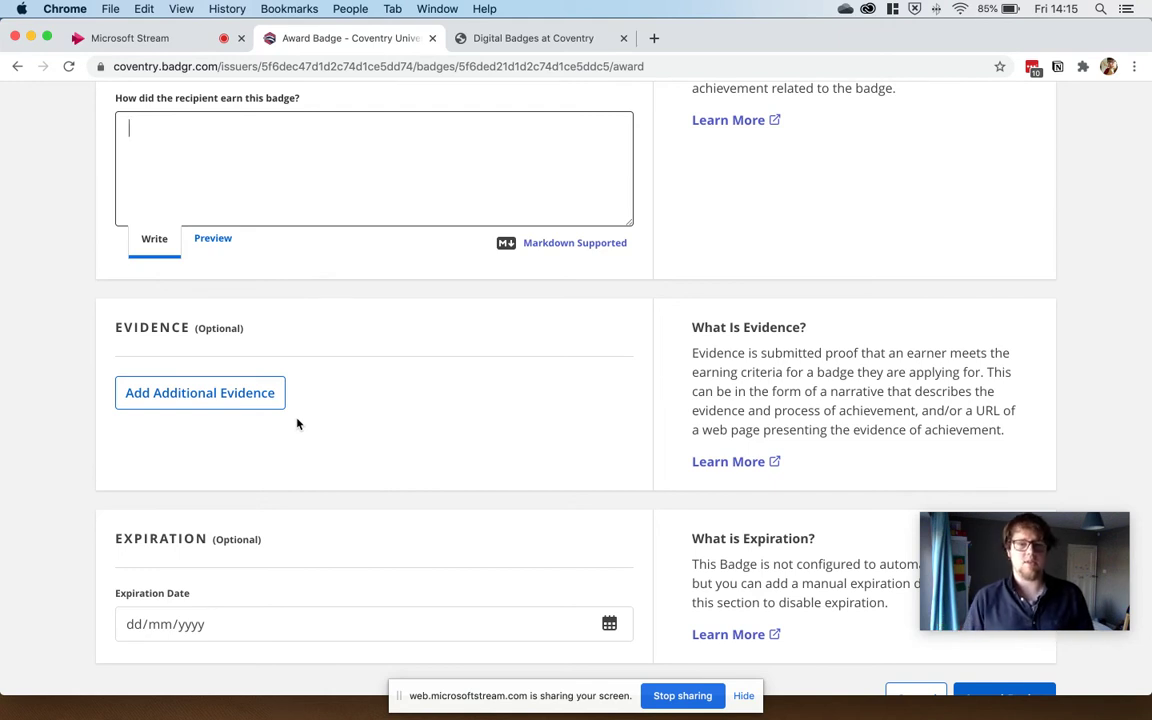
pyautogui.click(248, 409)
pyautogui.scroll(2, 250, 415)
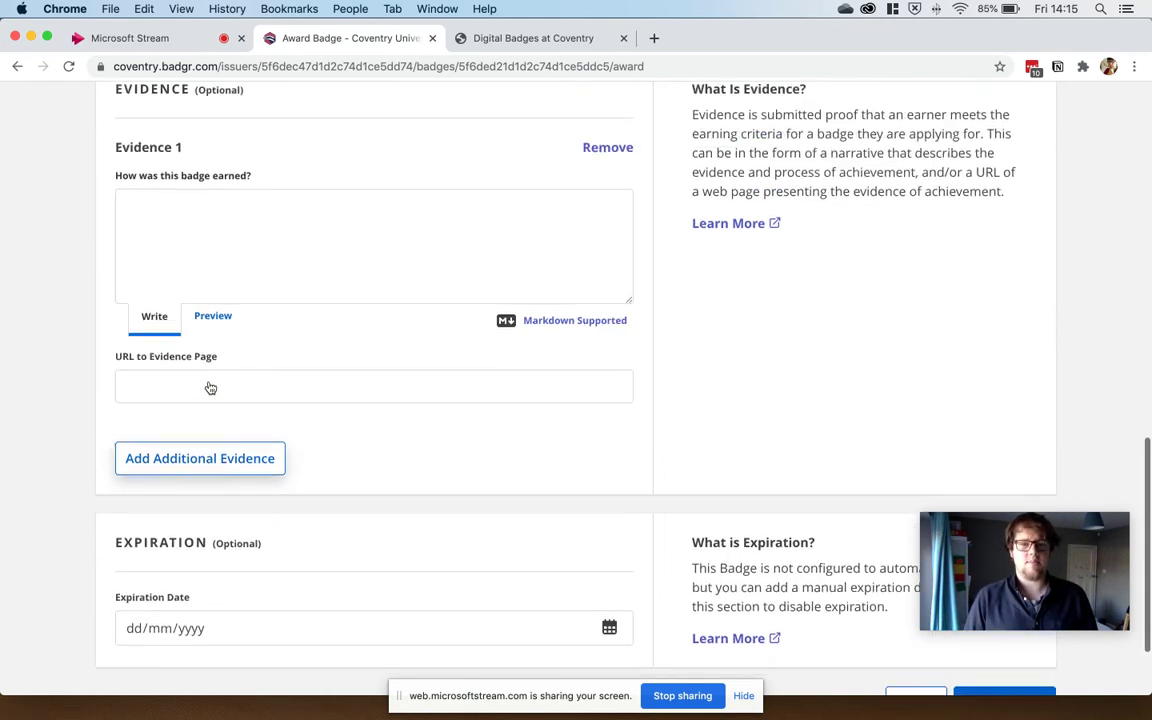
pyautogui.click(270, 262)
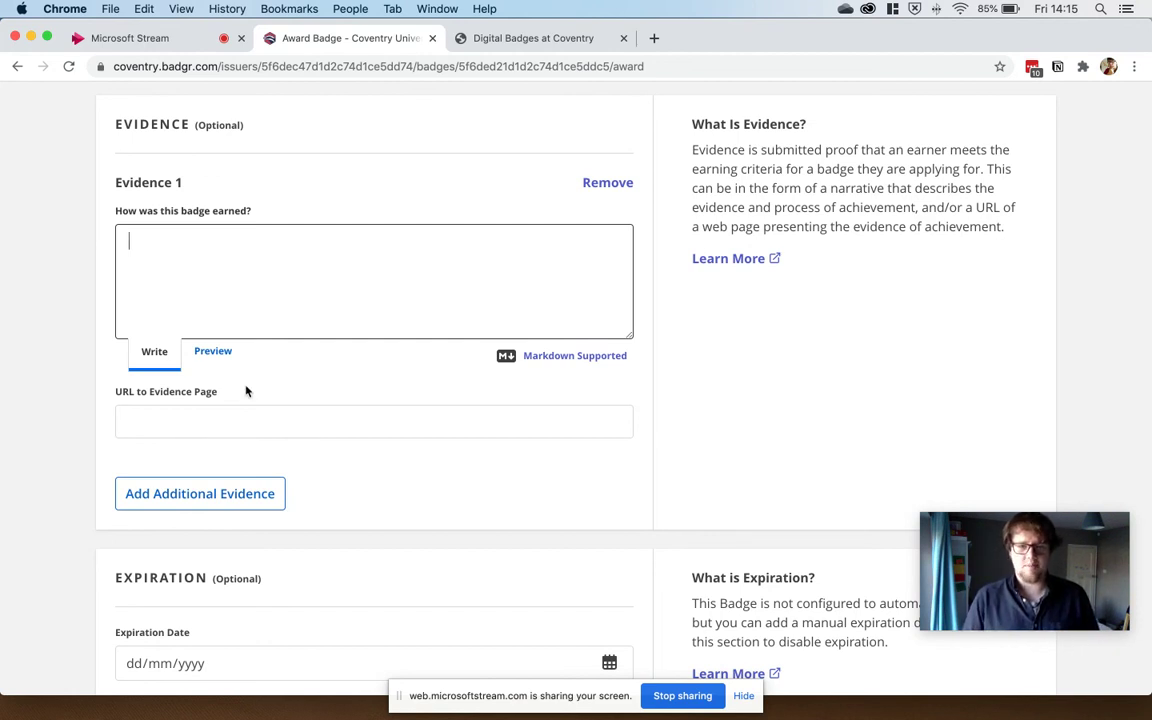
pyautogui.click(245, 422)
pyautogui.scroll(1, 247, 412)
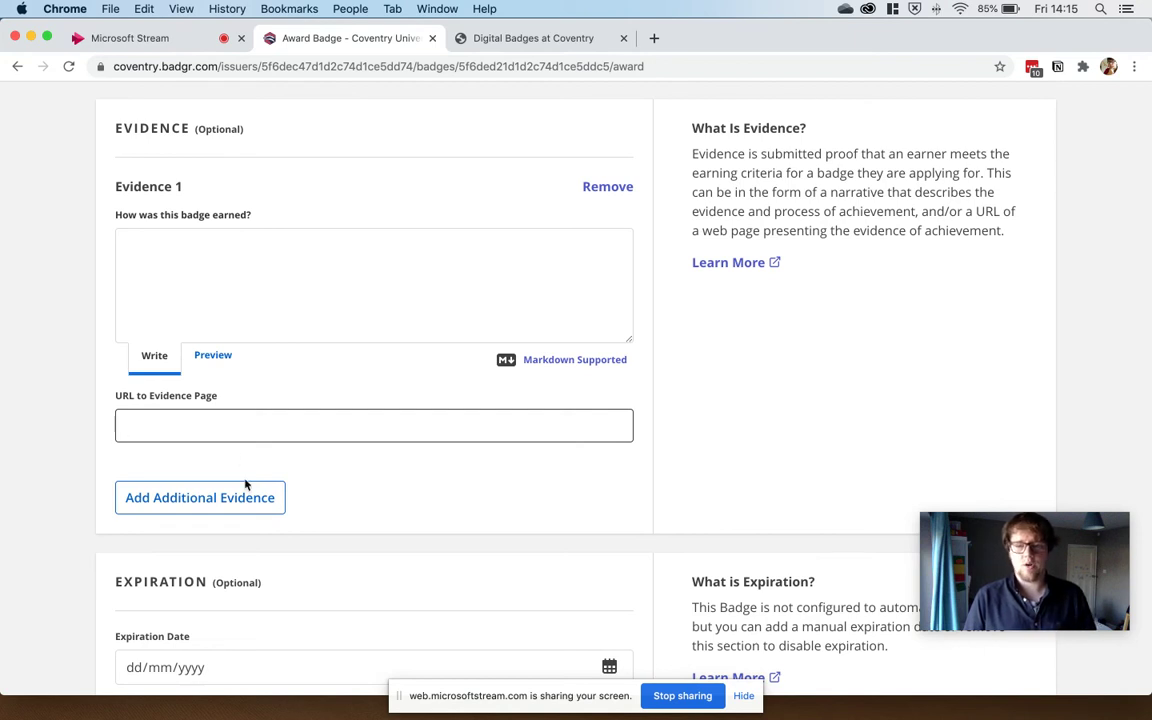
# Add a second, empty evidence entry to the award and move the floating webcam window clear of the Award Badge button
pyautogui.click(197, 502)
pyautogui.click(316, 314)
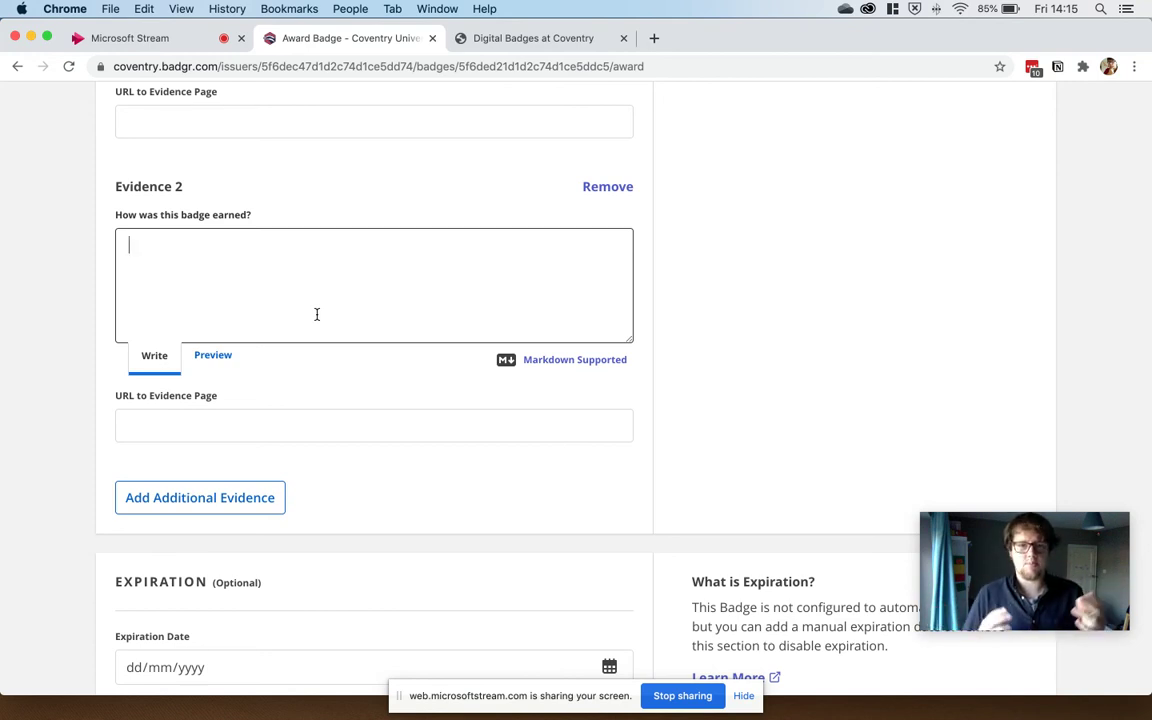
pyautogui.click(288, 428)
pyautogui.click(255, 301)
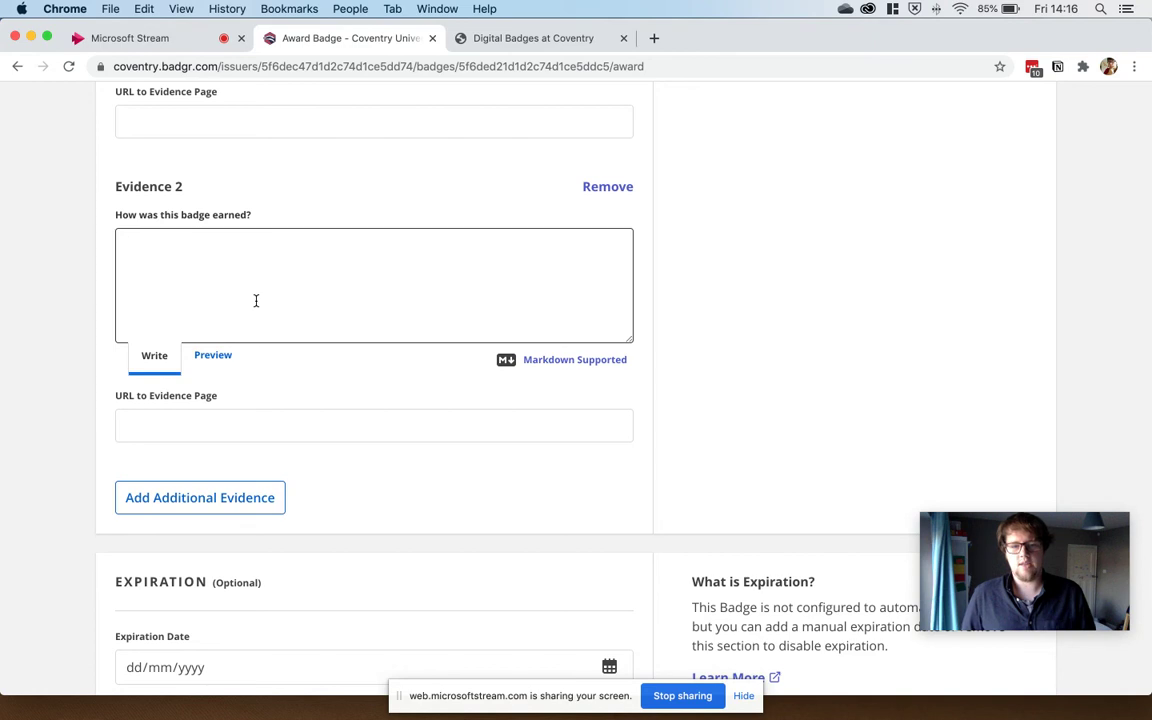
pyautogui.scroll(-3, 256, 300)
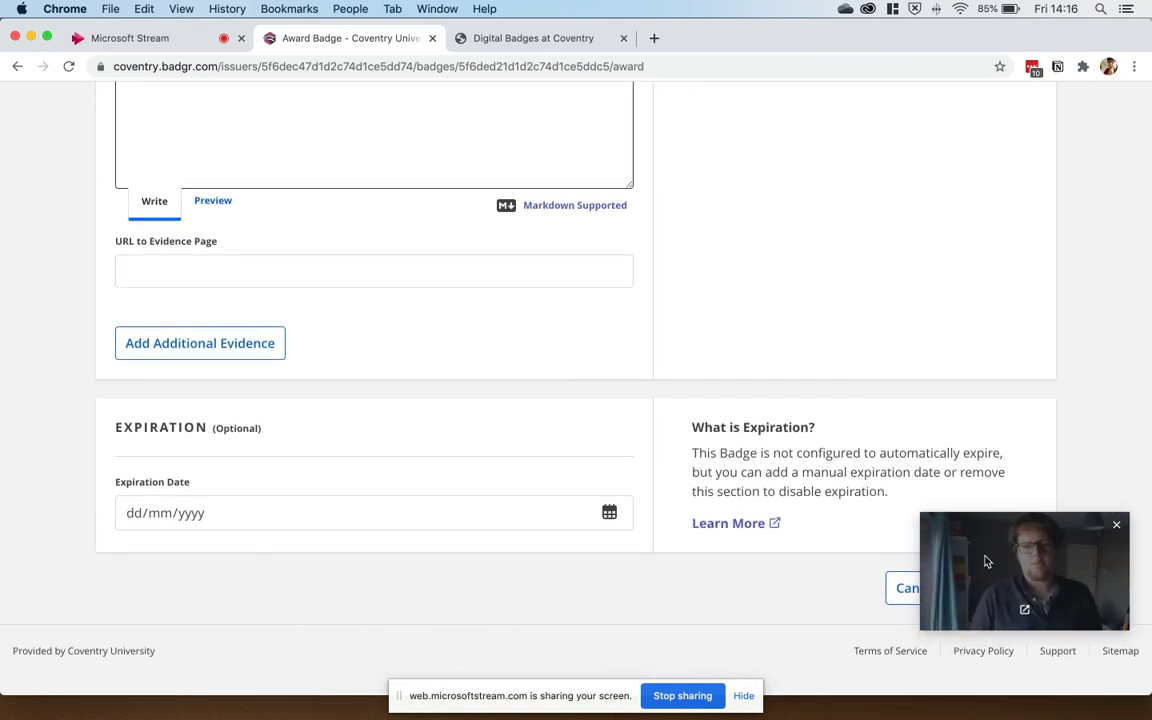
pyautogui.moveTo(954, 611); pyautogui.dragTo(963, 530)
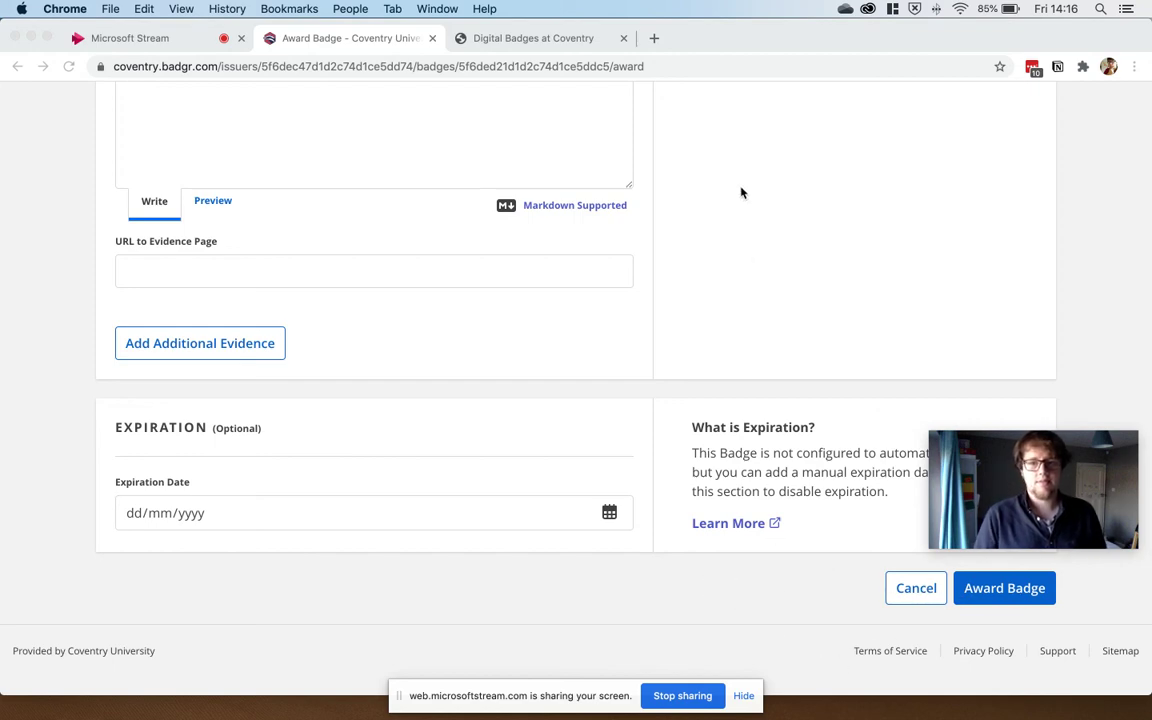
# Switch to the Digital Badges at Coventry website and look through its homepage down to the Get started today guidance
pyautogui.click(506, 40)
pyautogui.scroll(10, 565, 373)
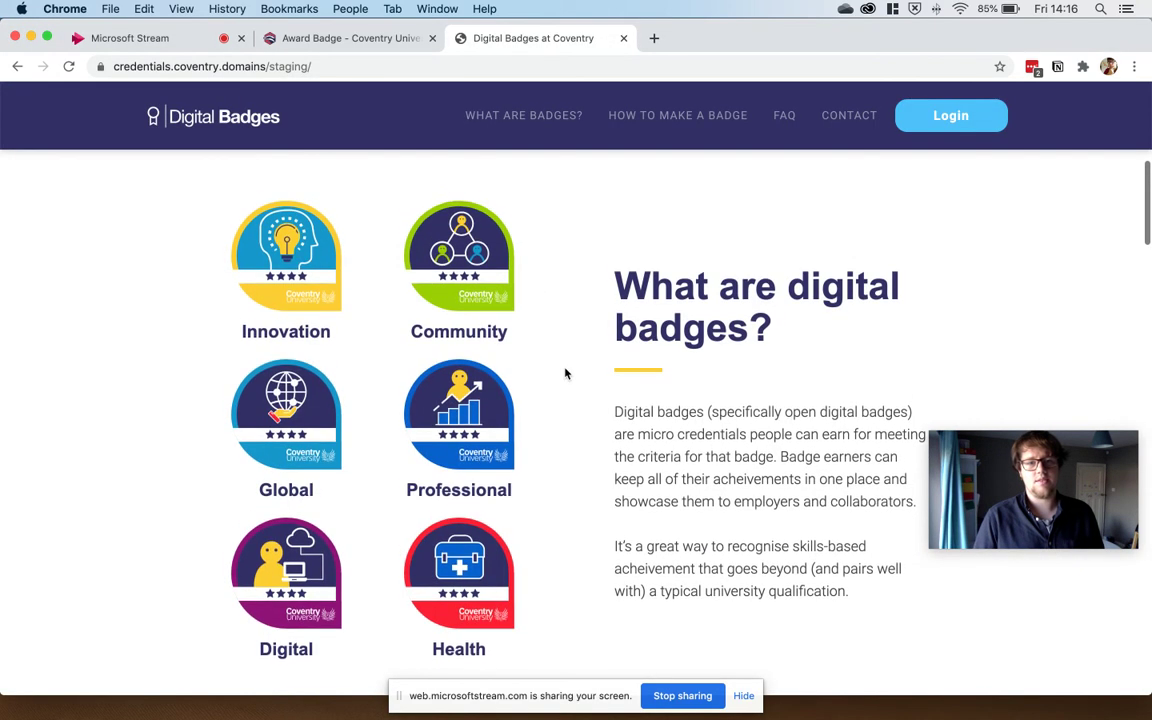
pyautogui.scroll(-1, 580, 413)
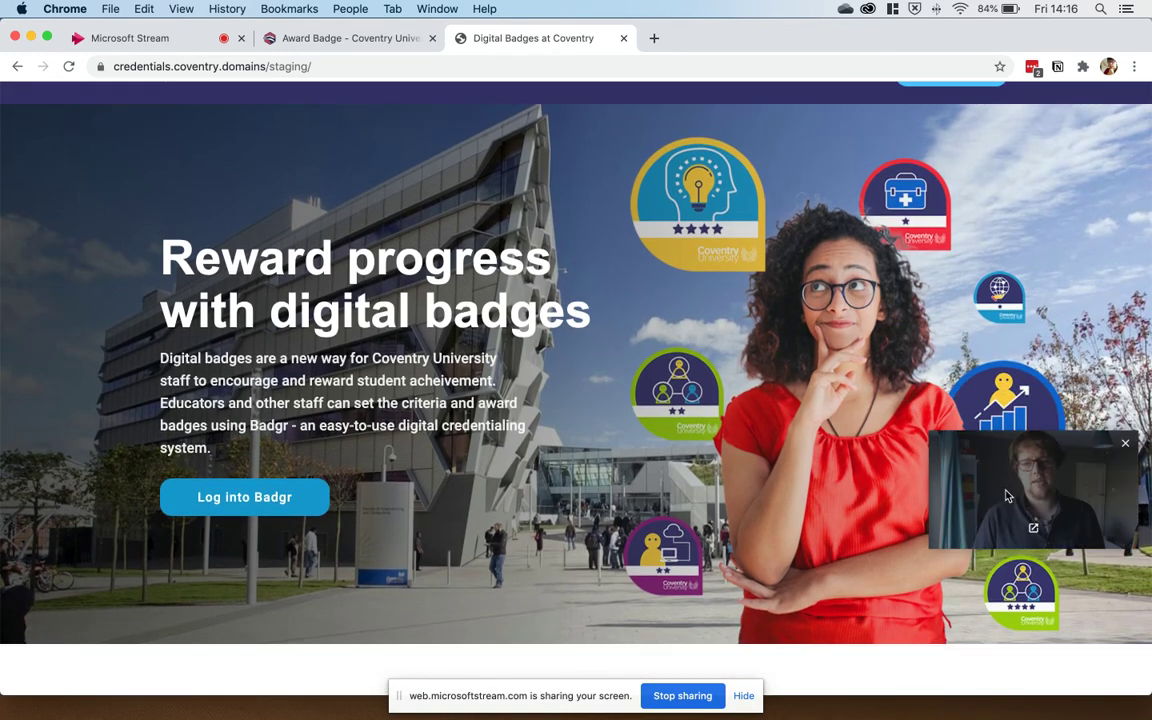
pyautogui.moveTo(990, 472); pyautogui.dragTo(962, 533)
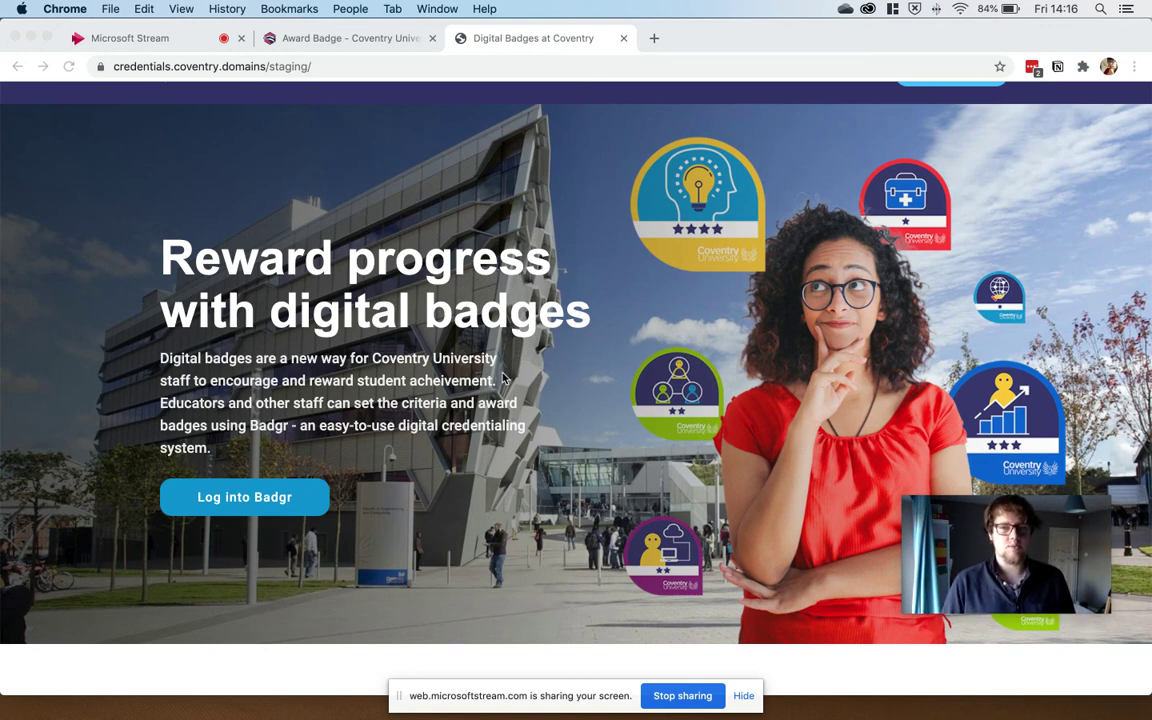
pyautogui.scroll(-15, 483, 350)
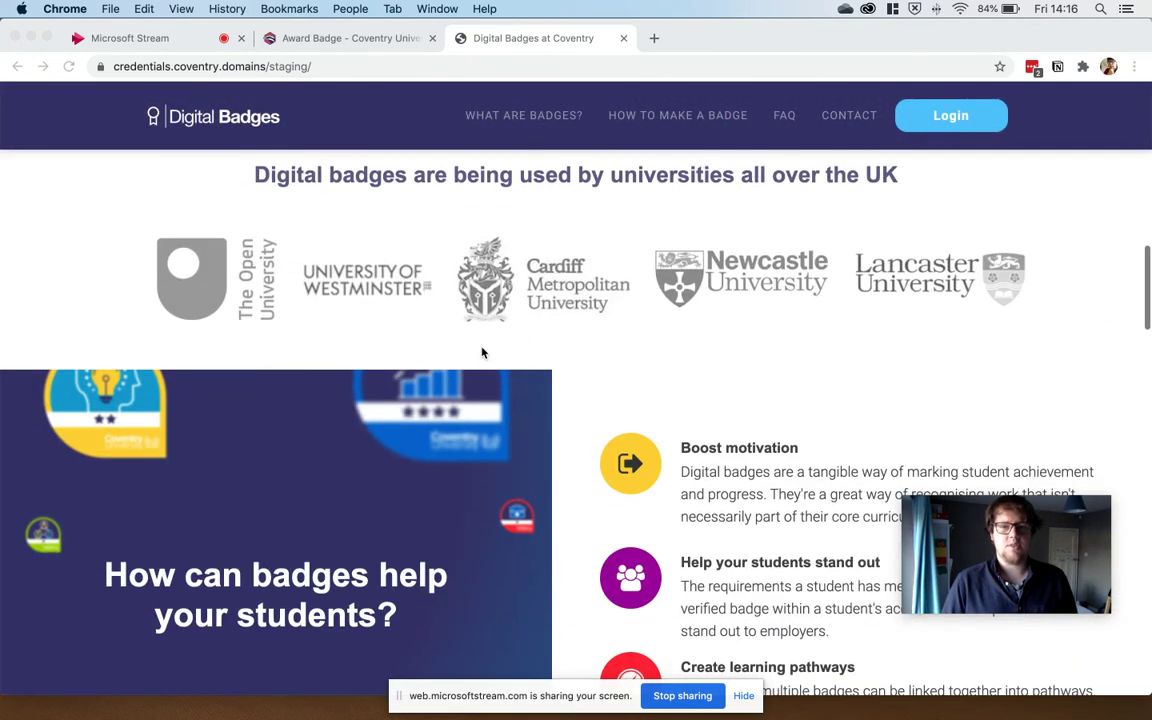
pyautogui.scroll(-15, 483, 352)
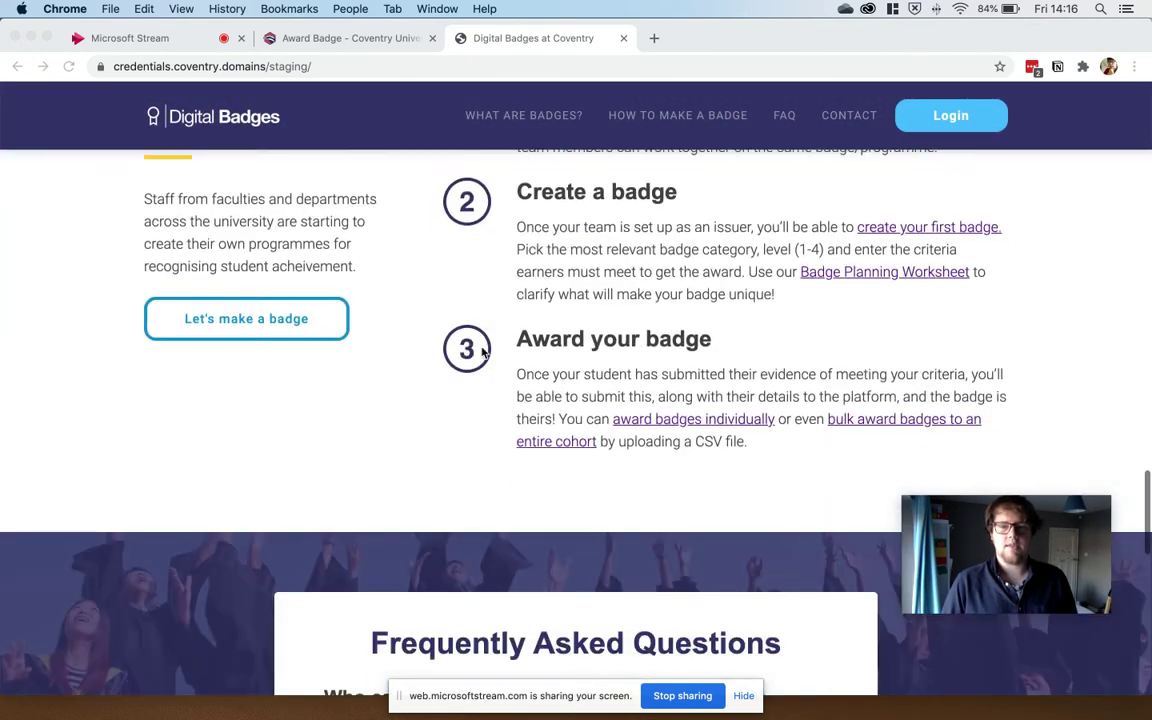
pyautogui.scroll(-1, 483, 350)
pyautogui.scroll(1, 483, 350)
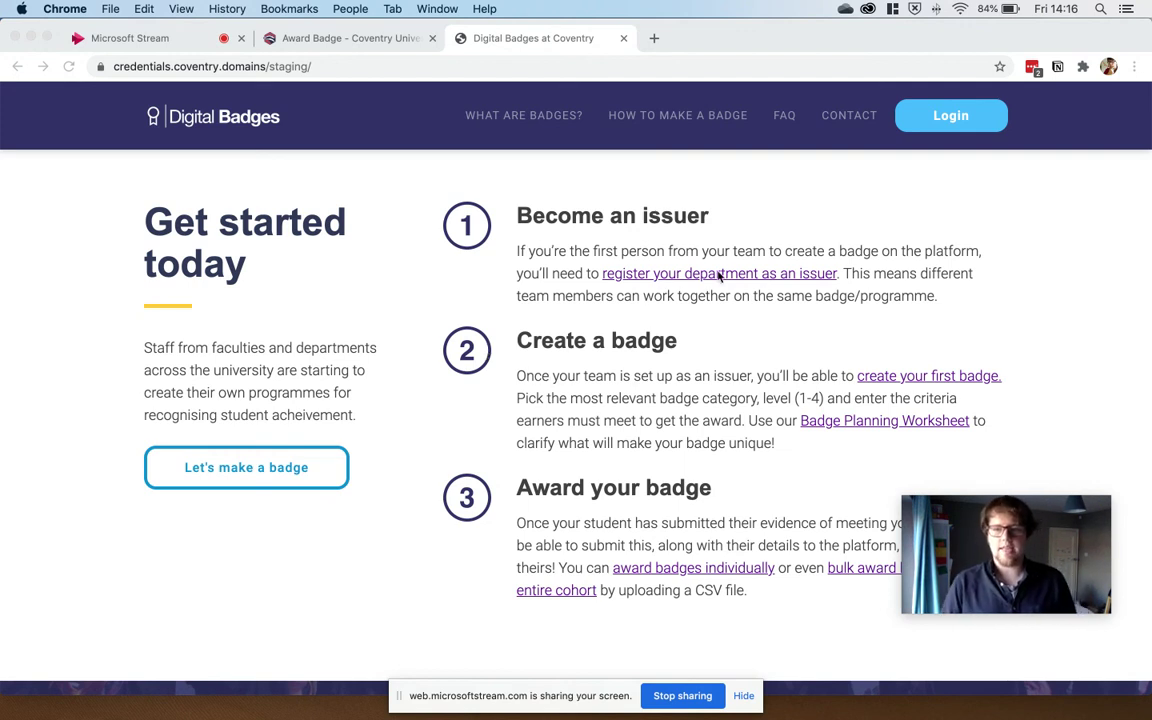
# Open the Badge Planning Worksheet linked under Create a badge, examine its planning sections, and return to the website
pyautogui.scroll(1, 771, 531)
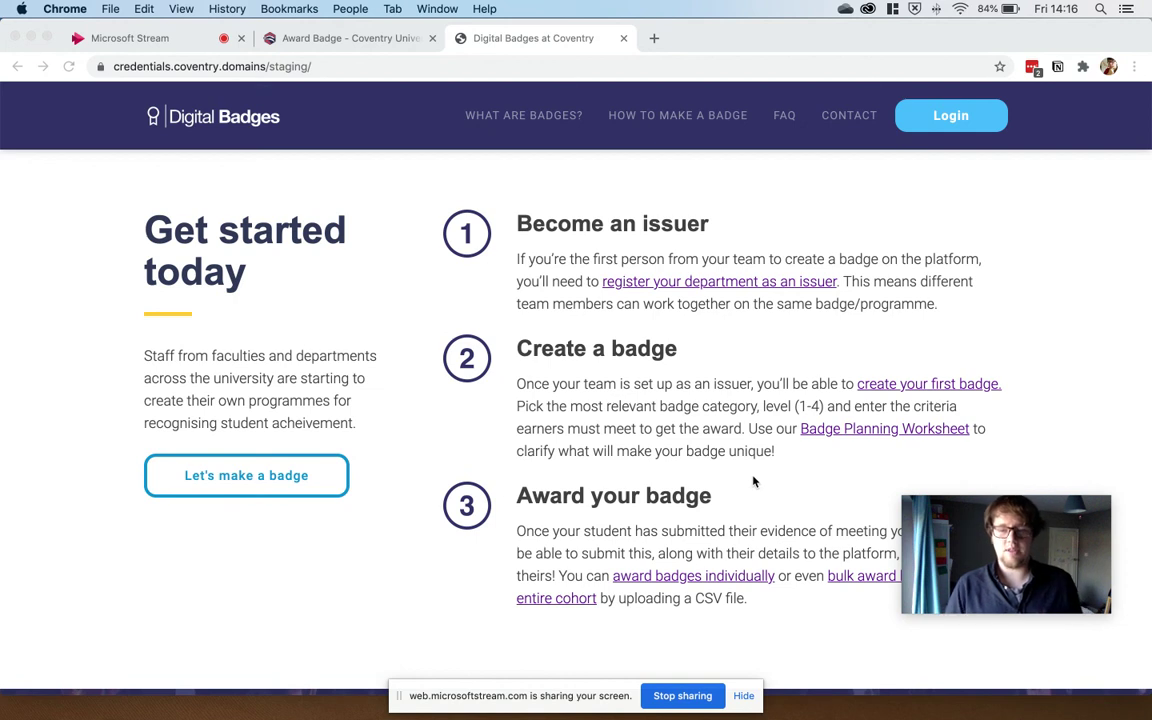
pyautogui.scroll(-1, 766, 469)
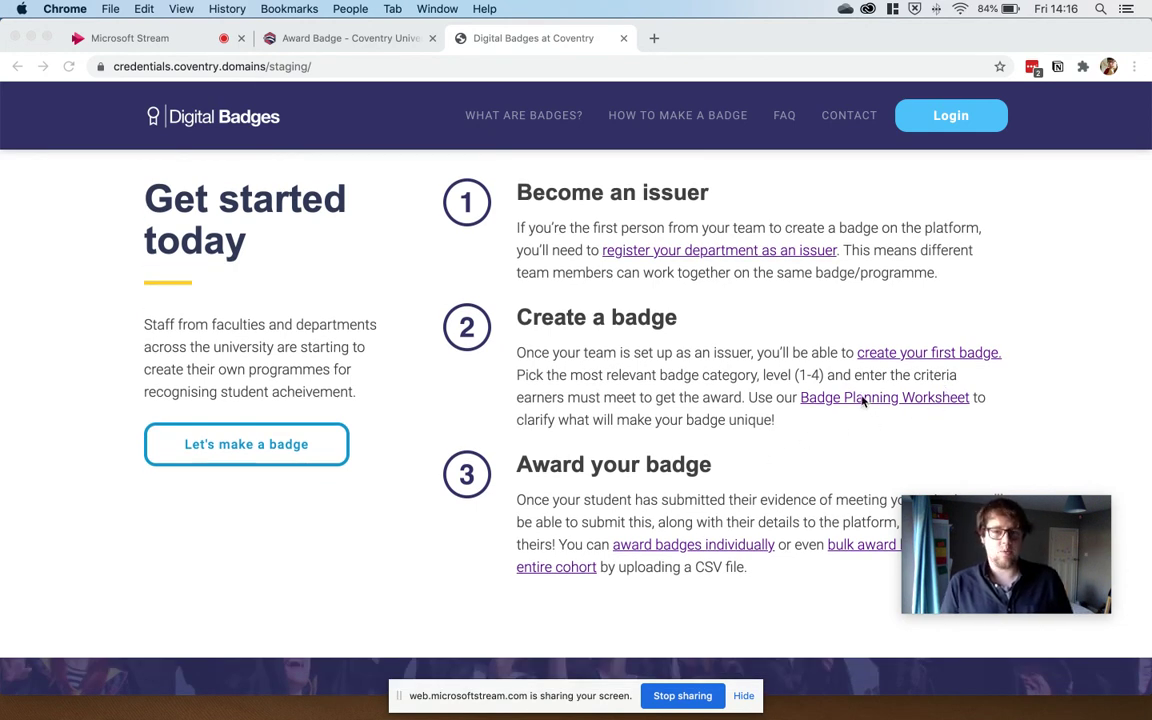
pyautogui.scroll(-1, 857, 401)
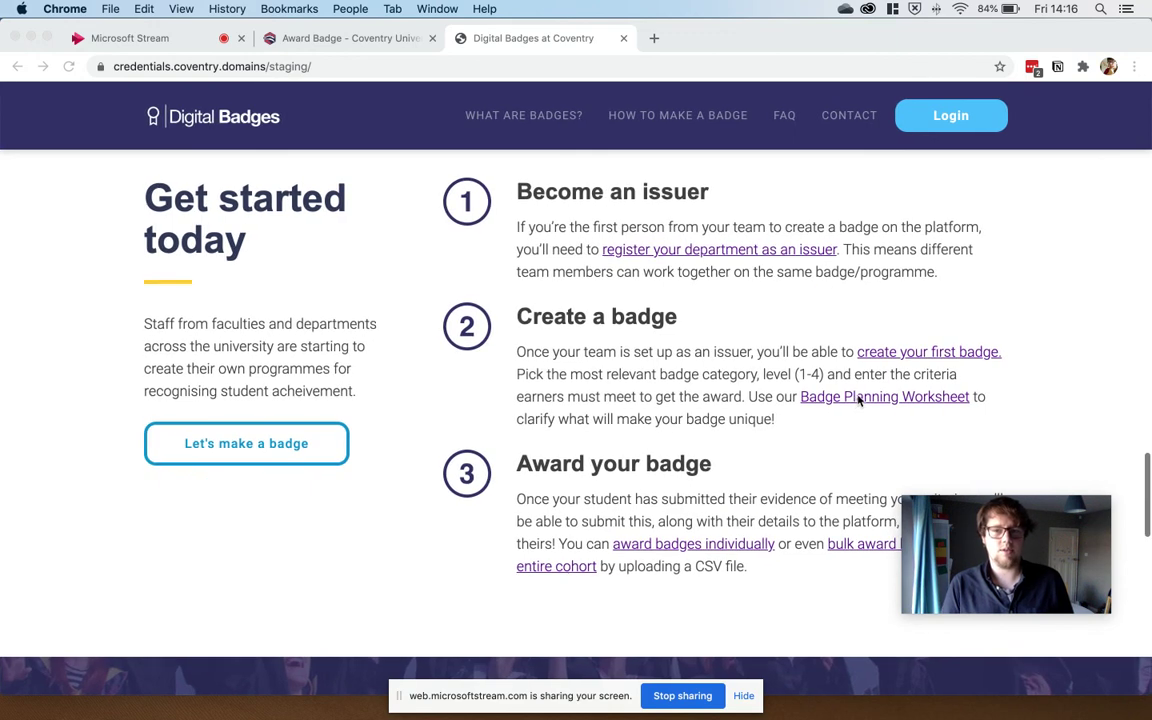
pyautogui.click(857, 398)
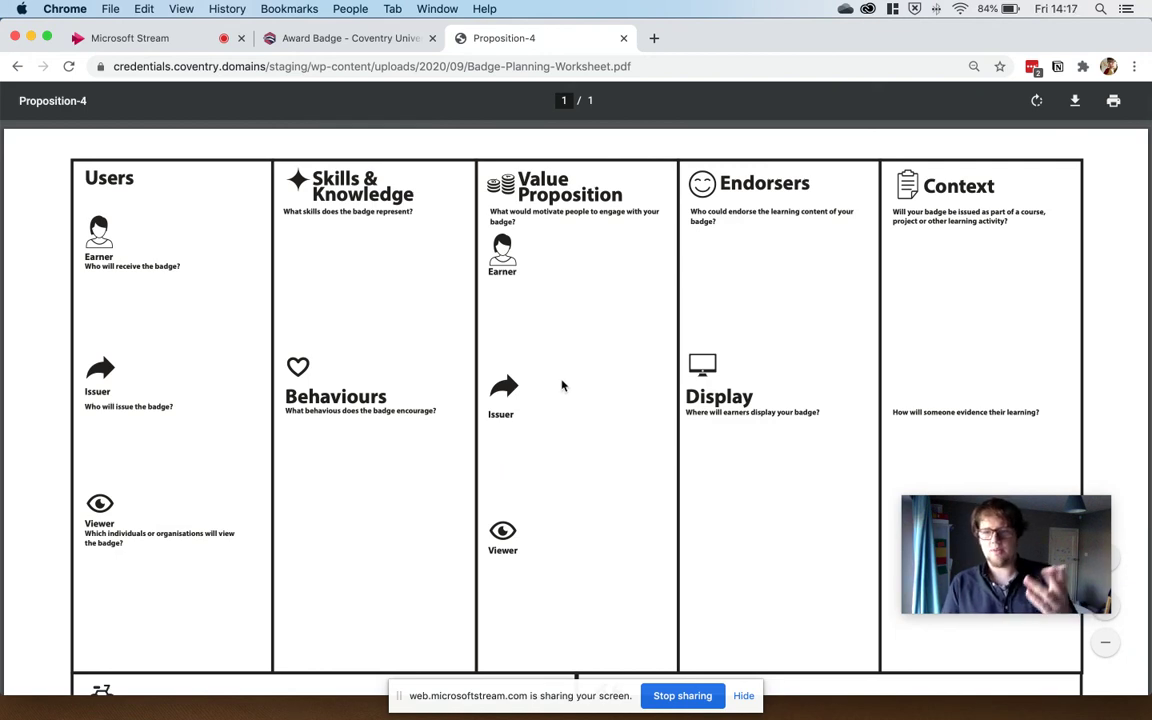
pyautogui.click(17, 66)
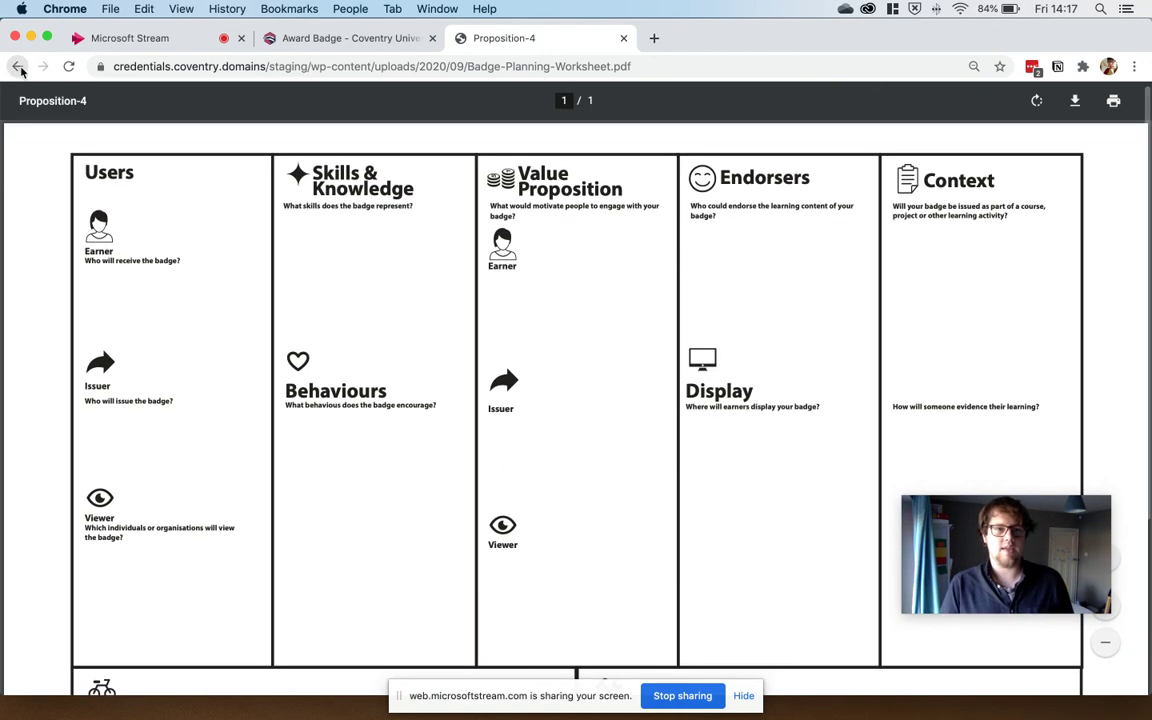
# Look through the Frequently Asked Questions and the Still need help? contact form on the Digital Badges website
pyautogui.scroll(-5, 532, 386)
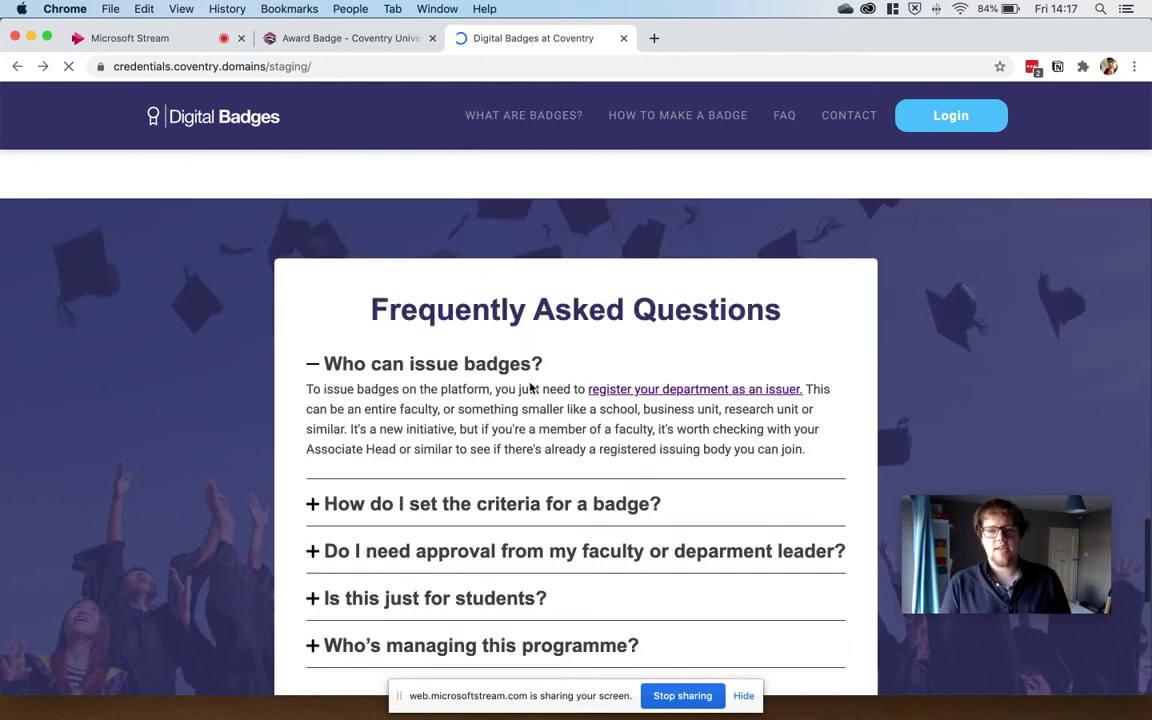
pyautogui.scroll(-8, 584, 349)
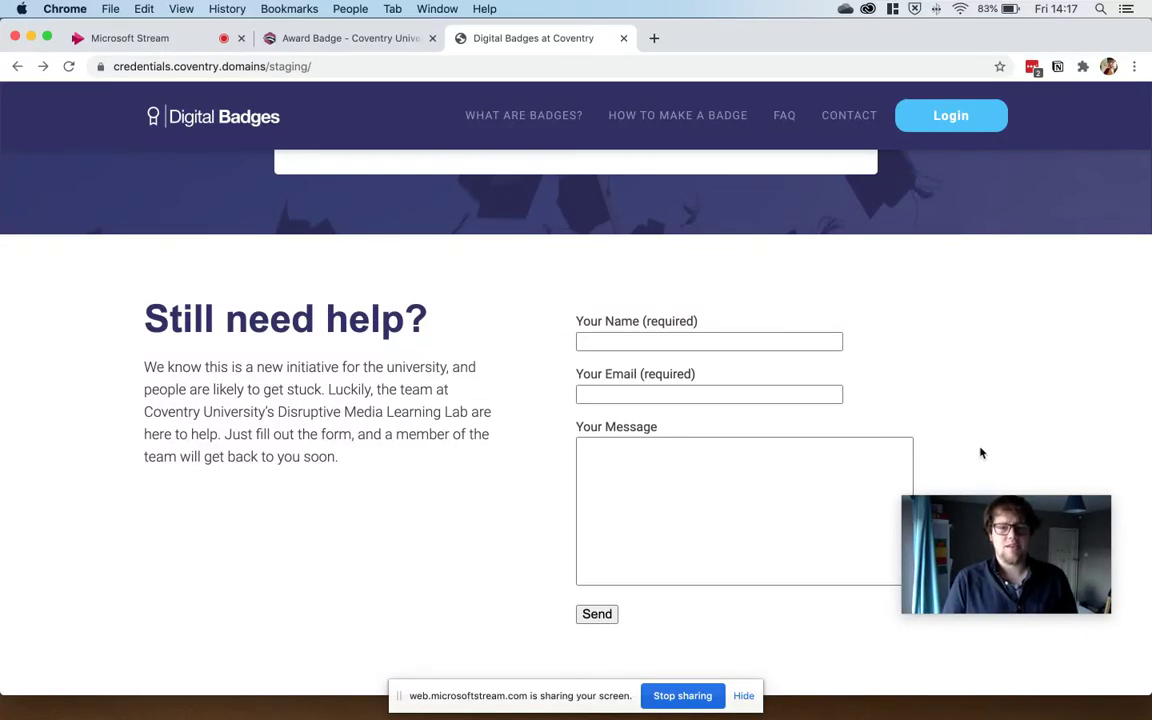
pyautogui.scroll(1, 726, 617)
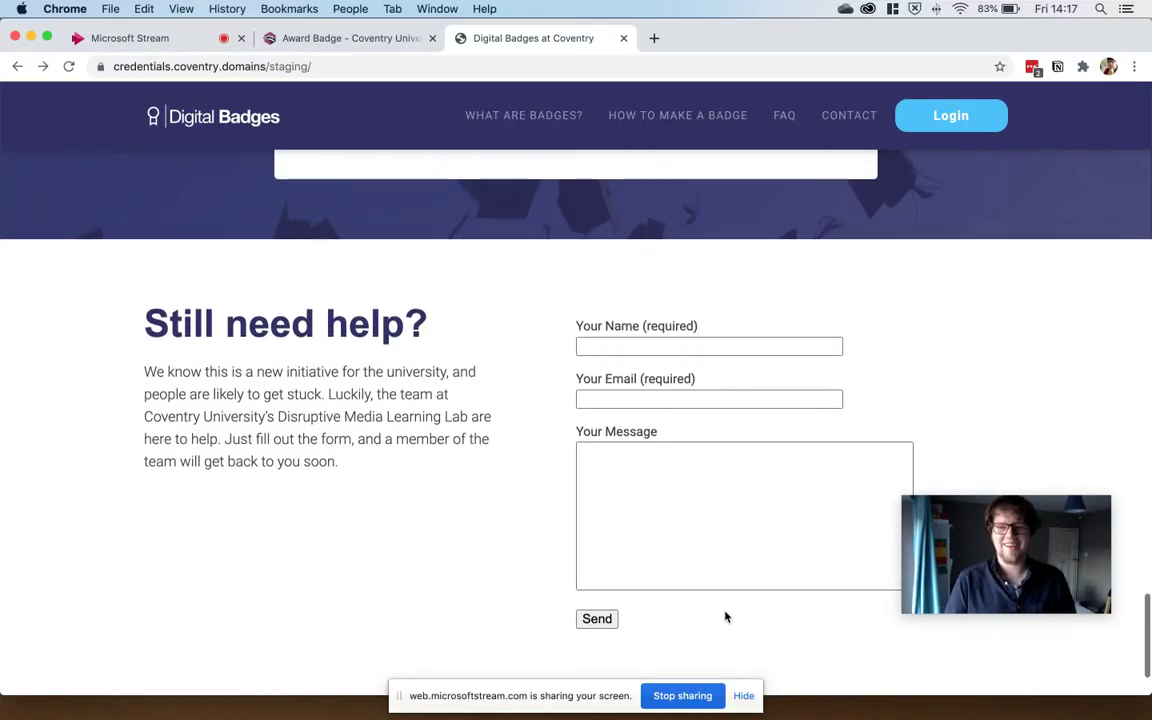